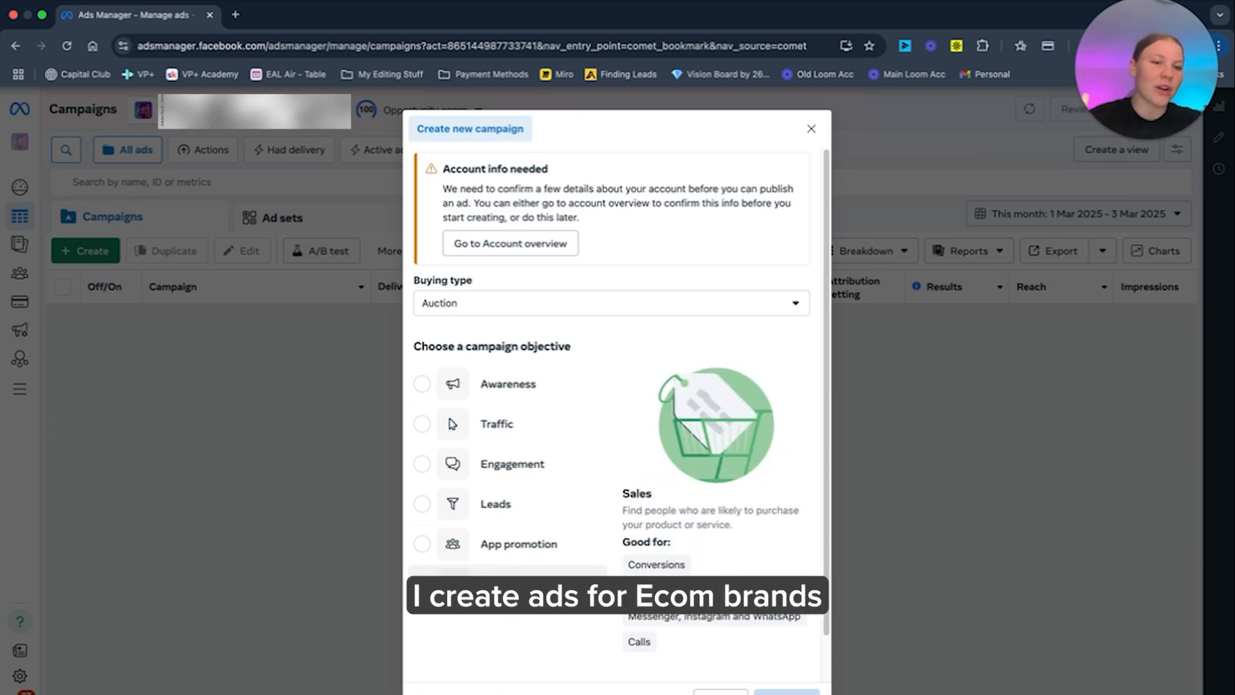
# Create a campaign with the Sales objective and view its ad set and ad levels before returning to the campaign level.
pyautogui.click(421, 583)
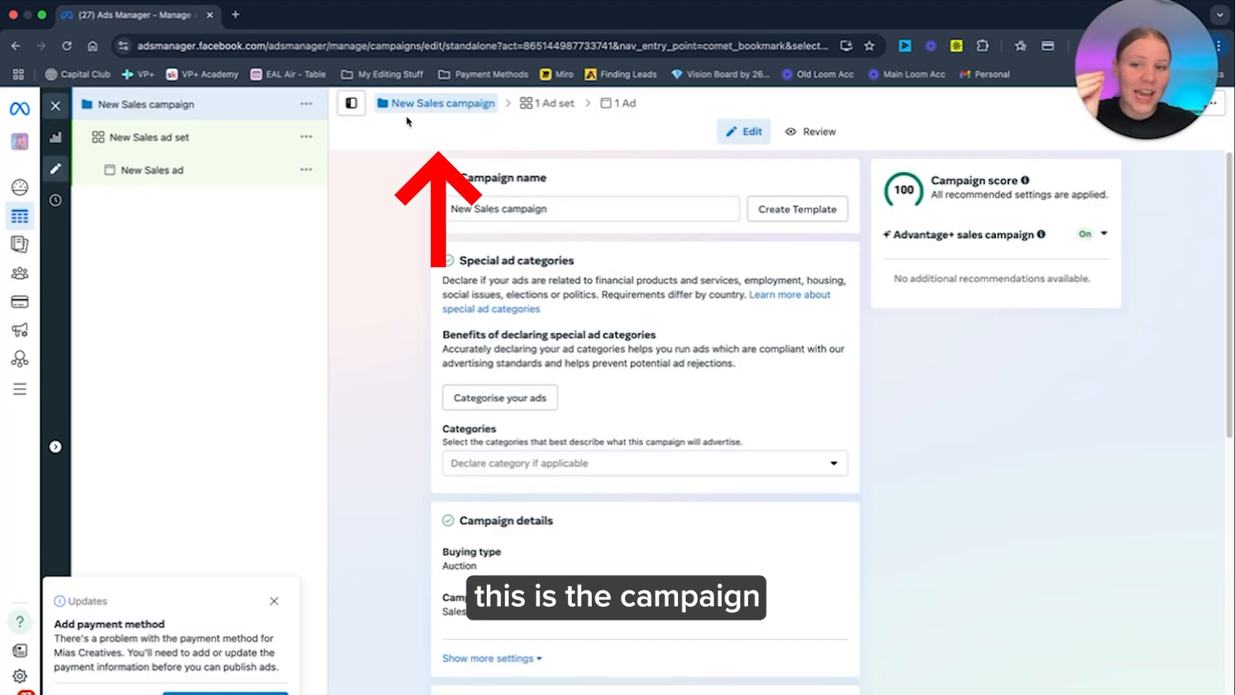
pyautogui.click(545, 103)
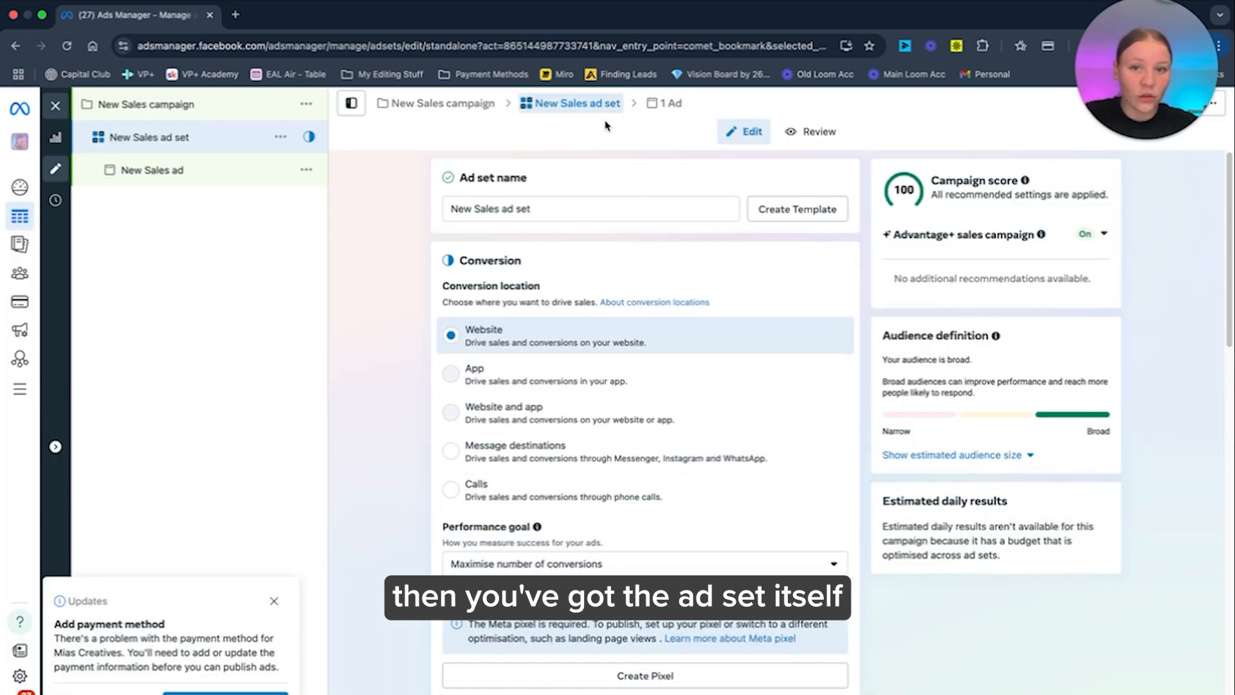
pyautogui.click(666, 103)
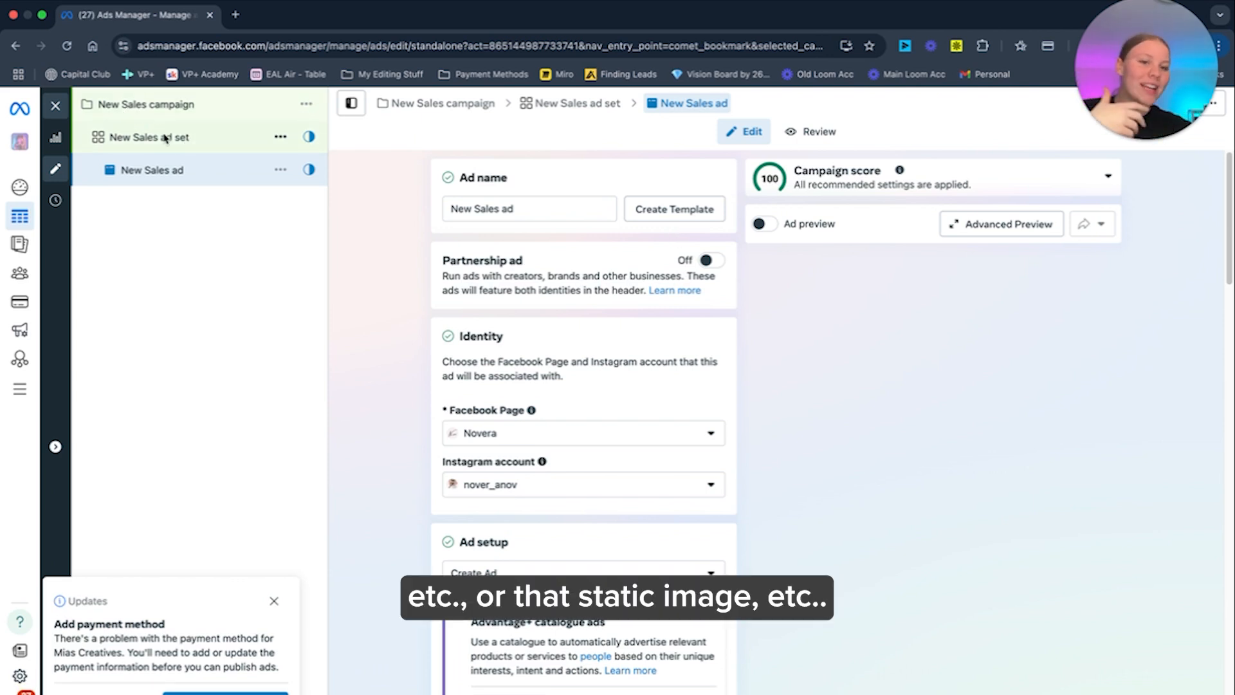
pyautogui.click(193, 106)
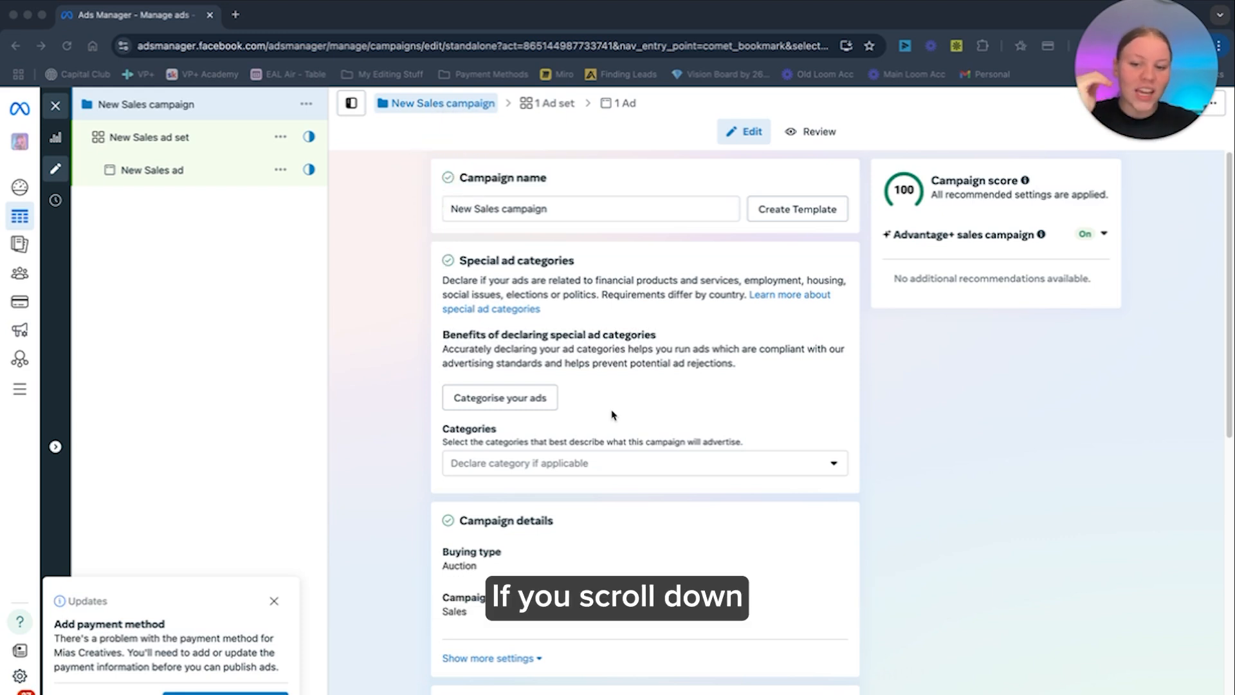
# Expand the campaign's budget strategy and examine the campaign budget, ad set budget and daily budget settings.
pyautogui.scroll(-3, 612, 415)
pyautogui.scroll(-5, 612, 415)
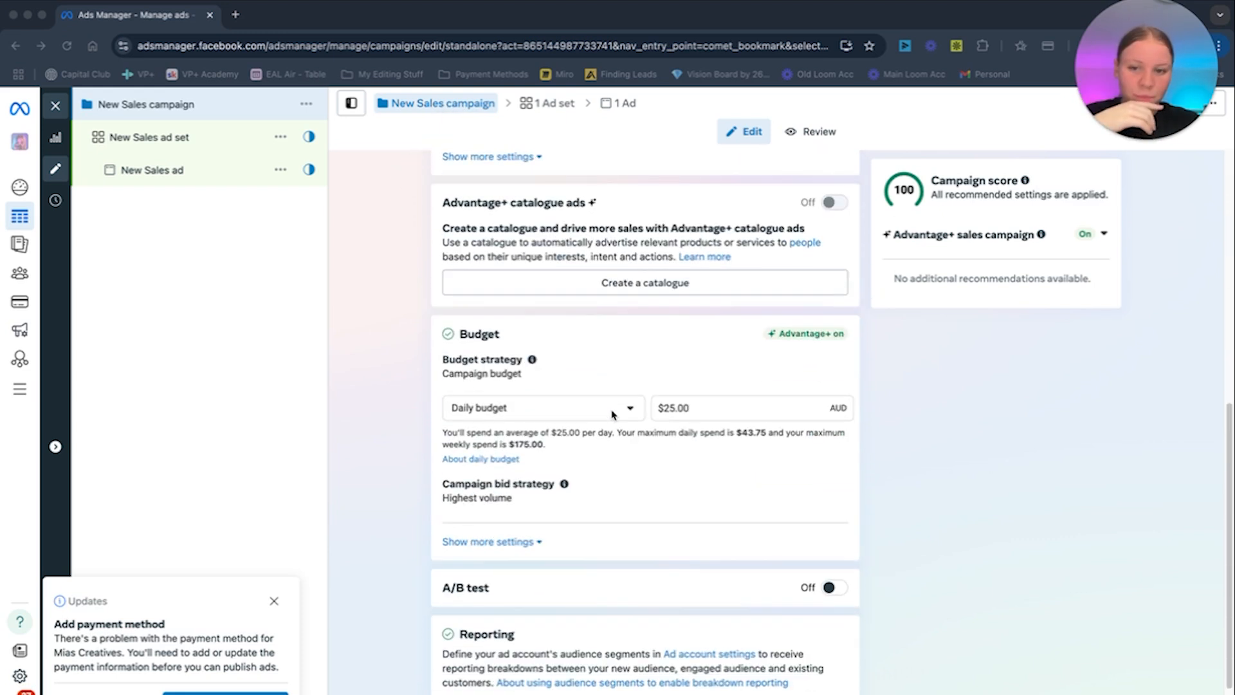
pyautogui.click(503, 336)
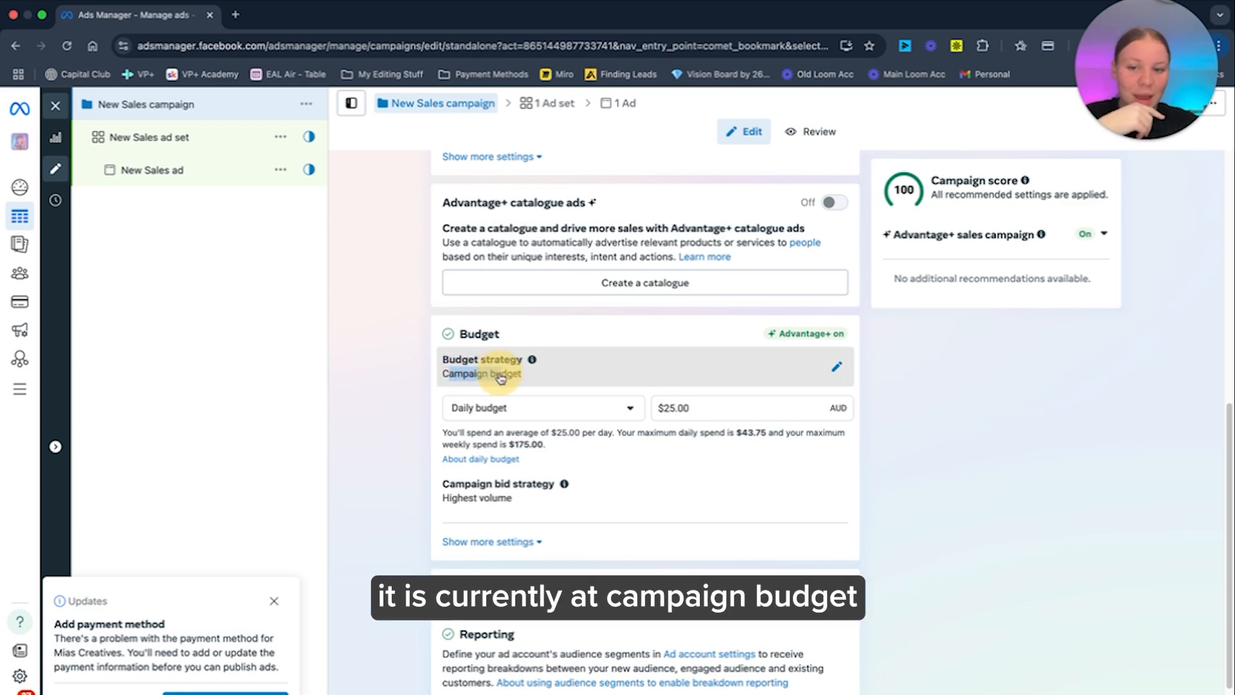
pyautogui.click(531, 370)
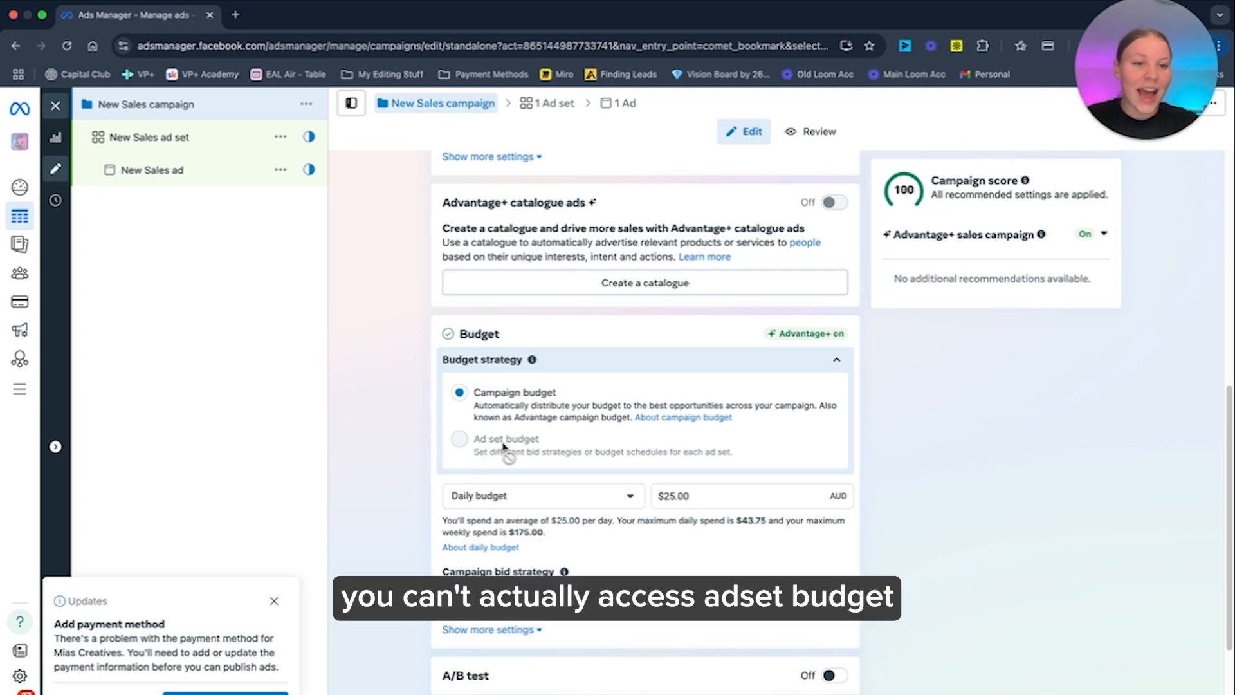
pyautogui.moveTo(521, 442)
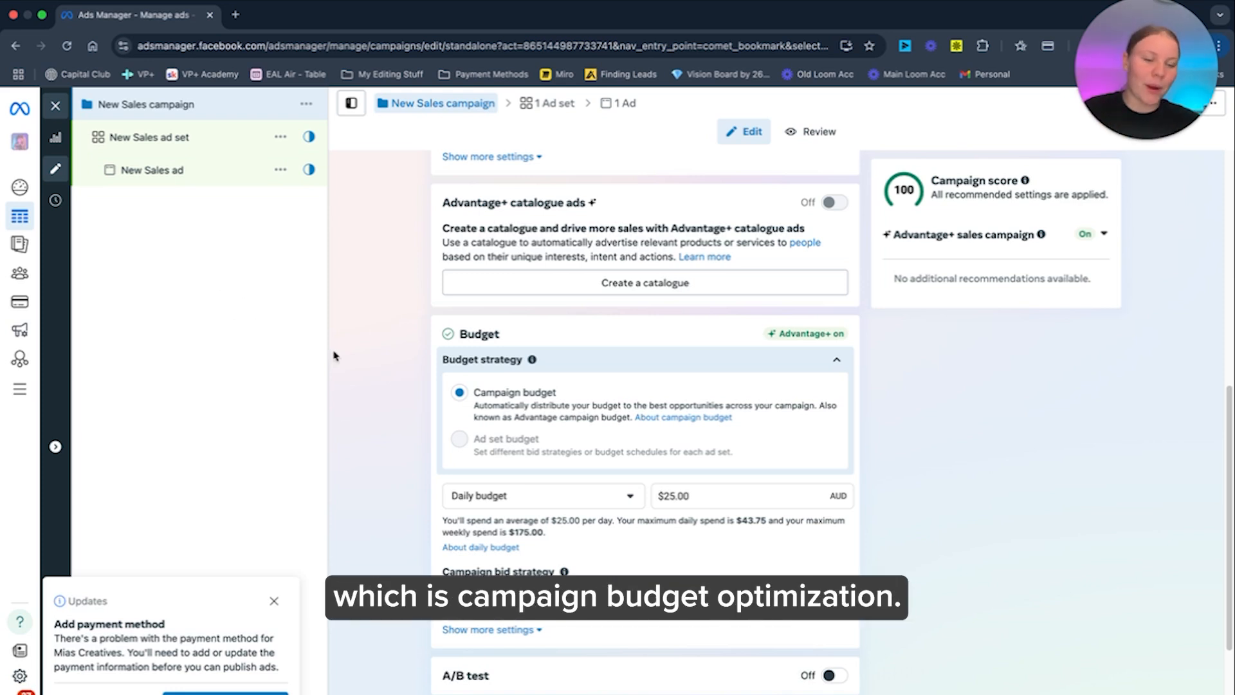
pyautogui.scroll(-3, 604, 348)
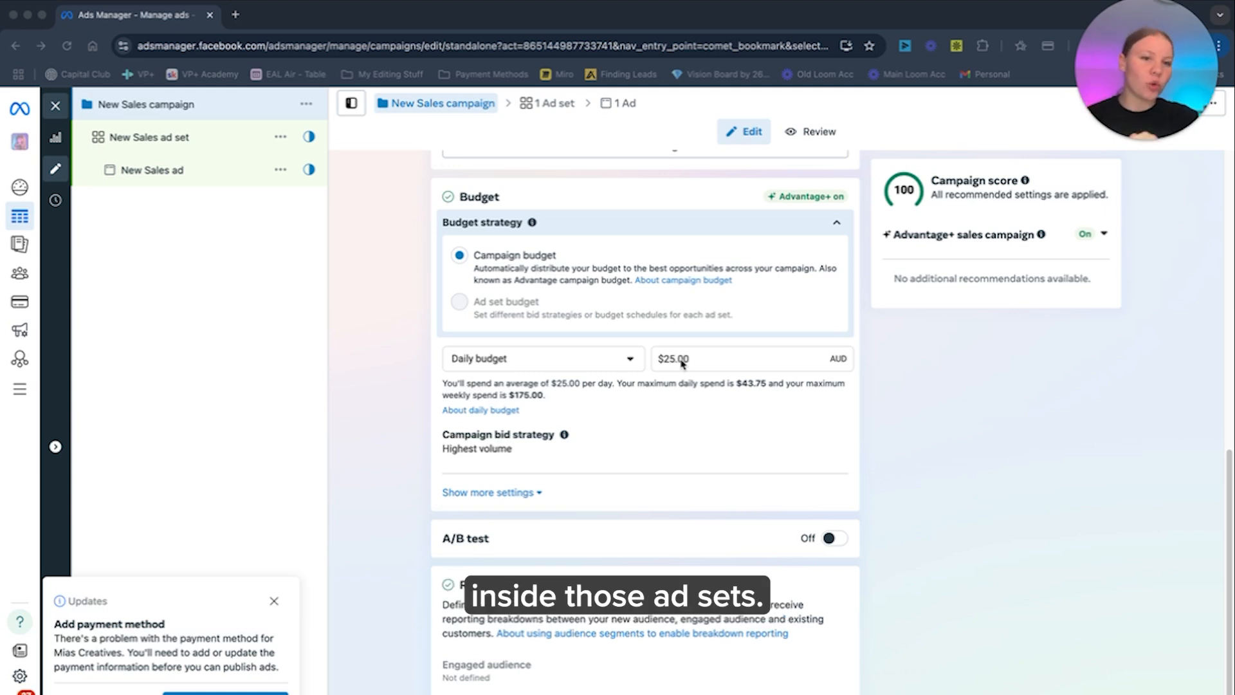
pyautogui.scroll(1, 542, 420)
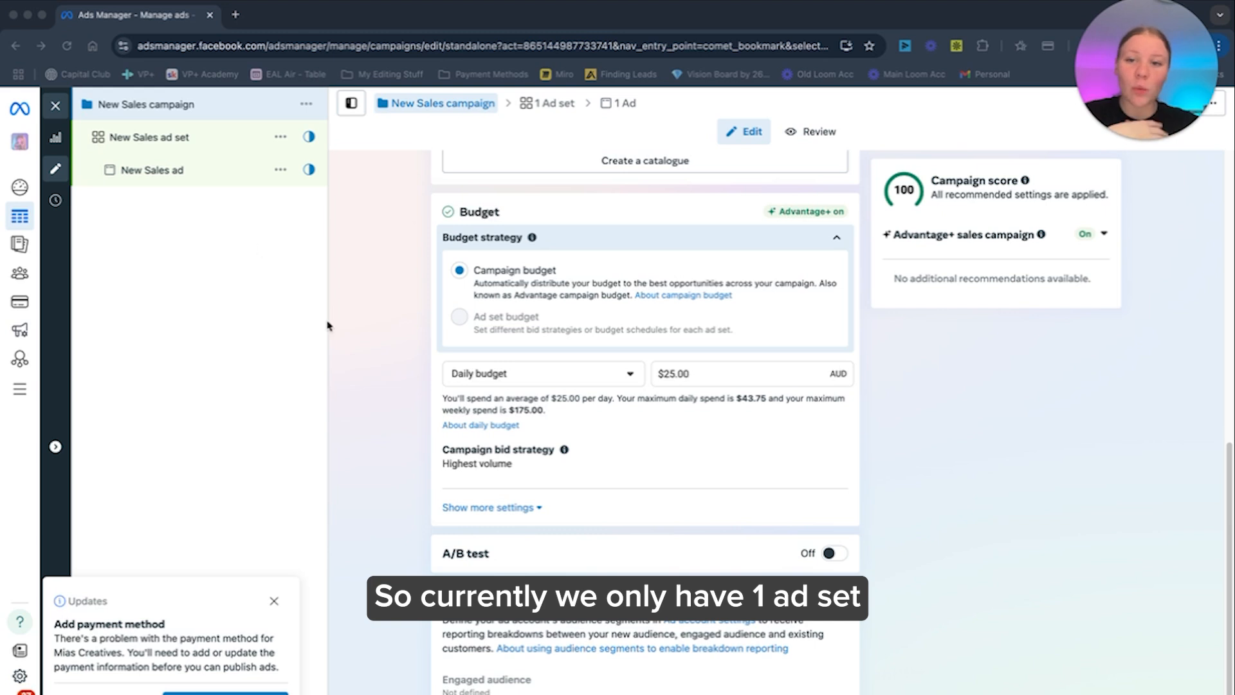
# Duplicate the New Sales ad set into the original campaign with 2 copies.
pyautogui.click(165, 138)
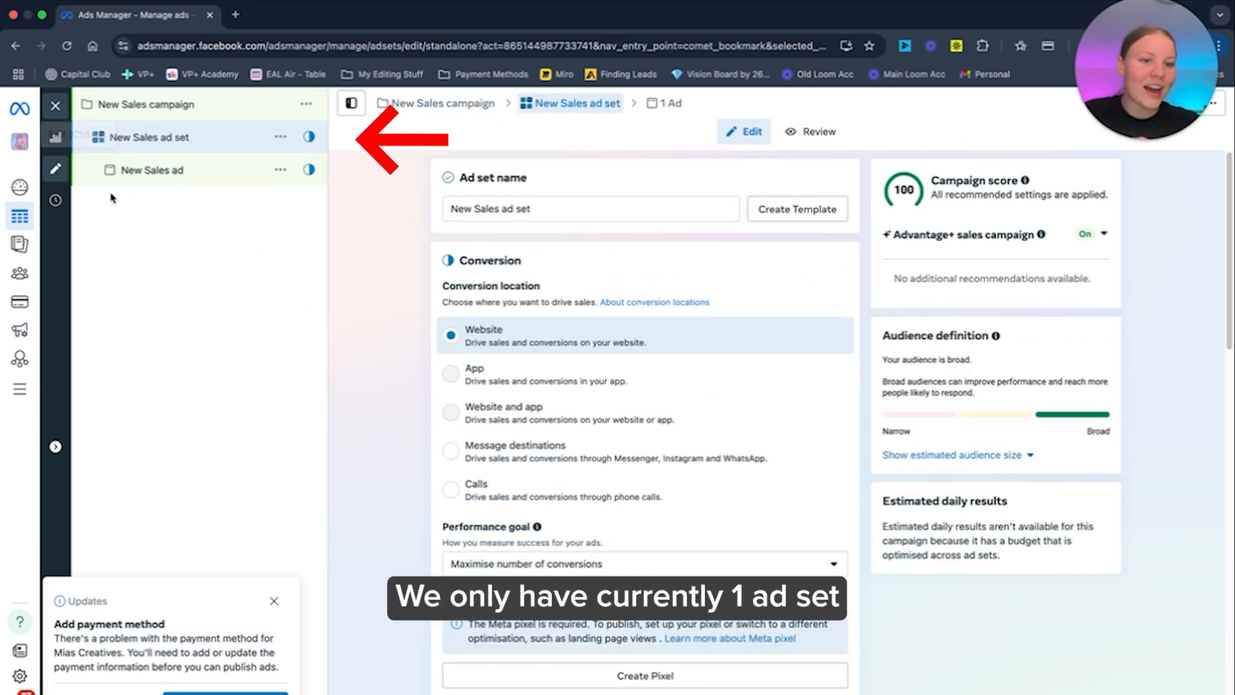
pyautogui.click(280, 137)
pyautogui.click(318, 204)
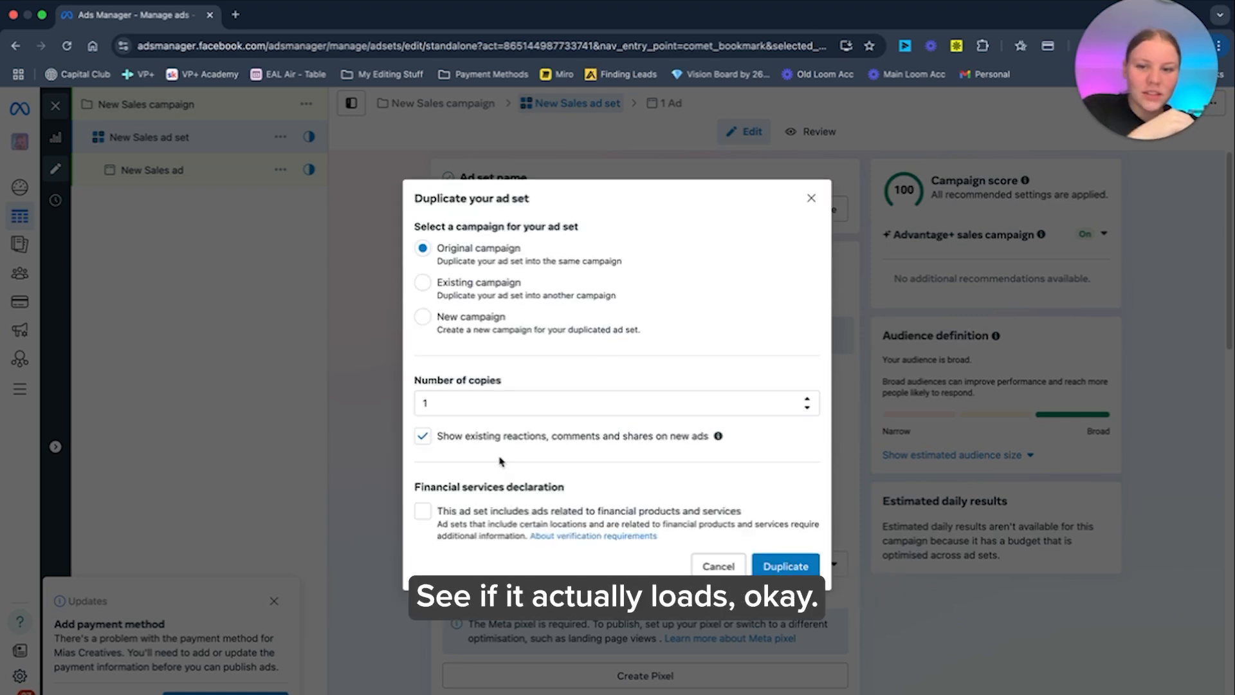
pyautogui.click(430, 400)
pyautogui.press('BackSpace')
pyautogui.write('2')
pyautogui.click(812, 564)
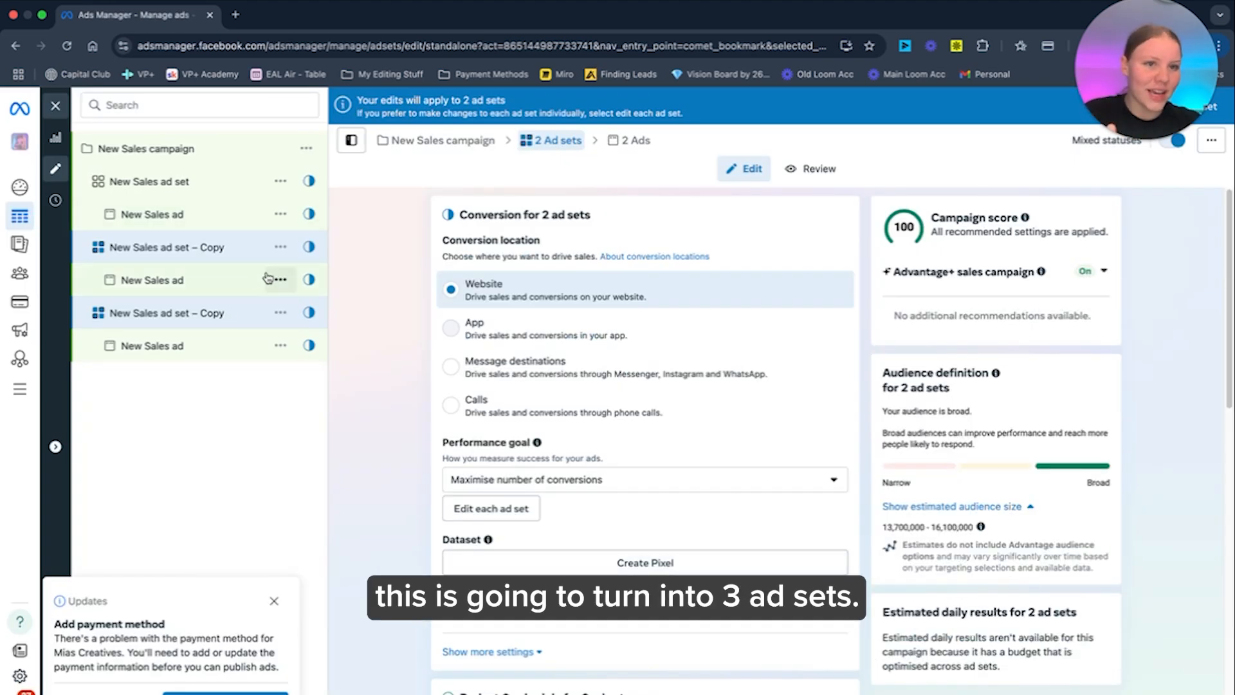
# Open the original ad set and its two copies in turn, and rename the three ad sets 1, 2 and 3.
pyautogui.click(152, 181)
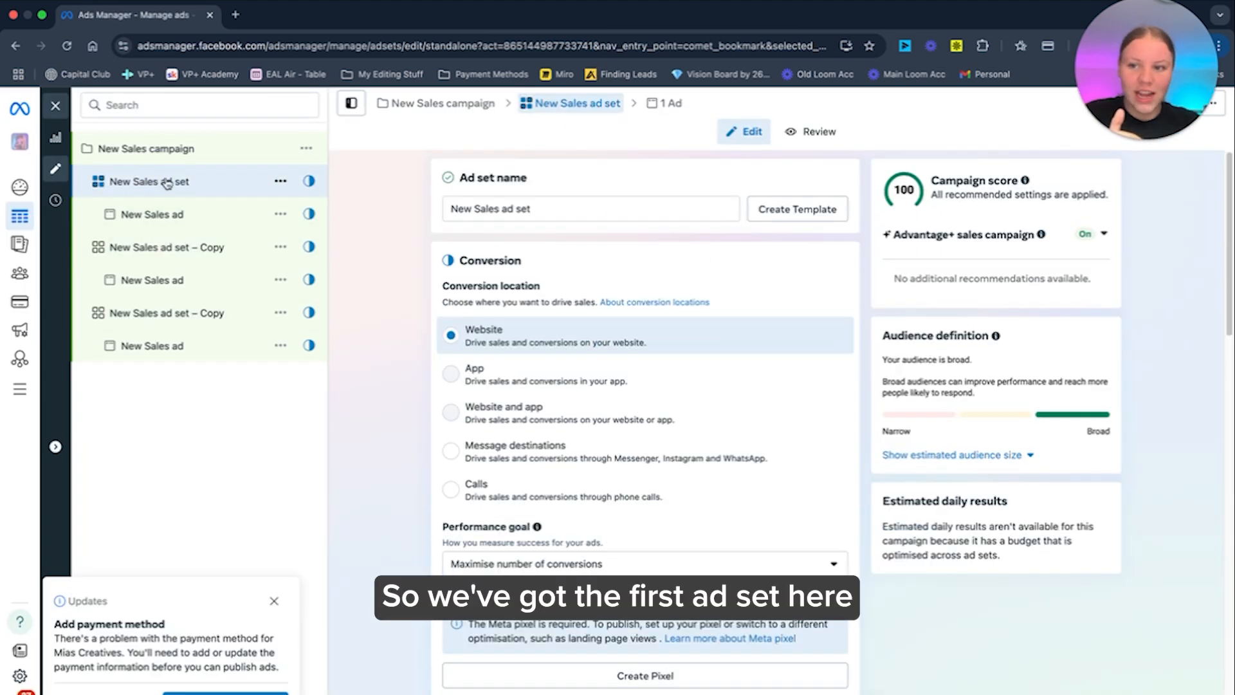
pyautogui.click(148, 251)
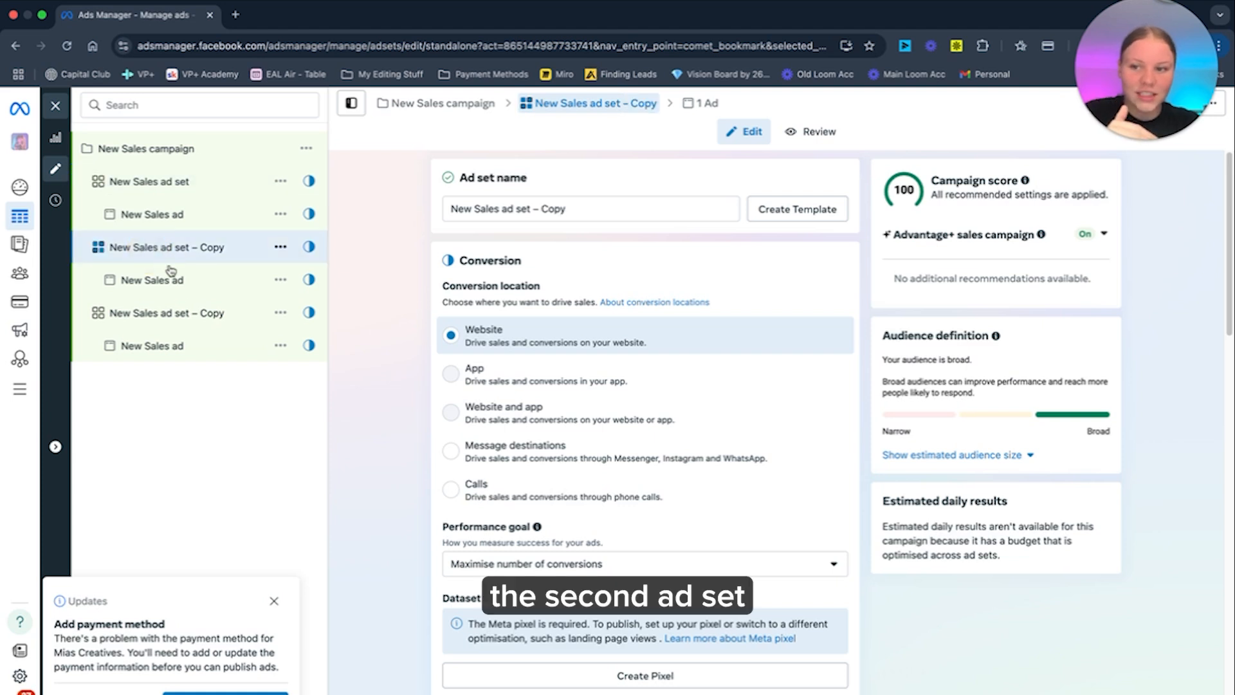
pyautogui.click(187, 314)
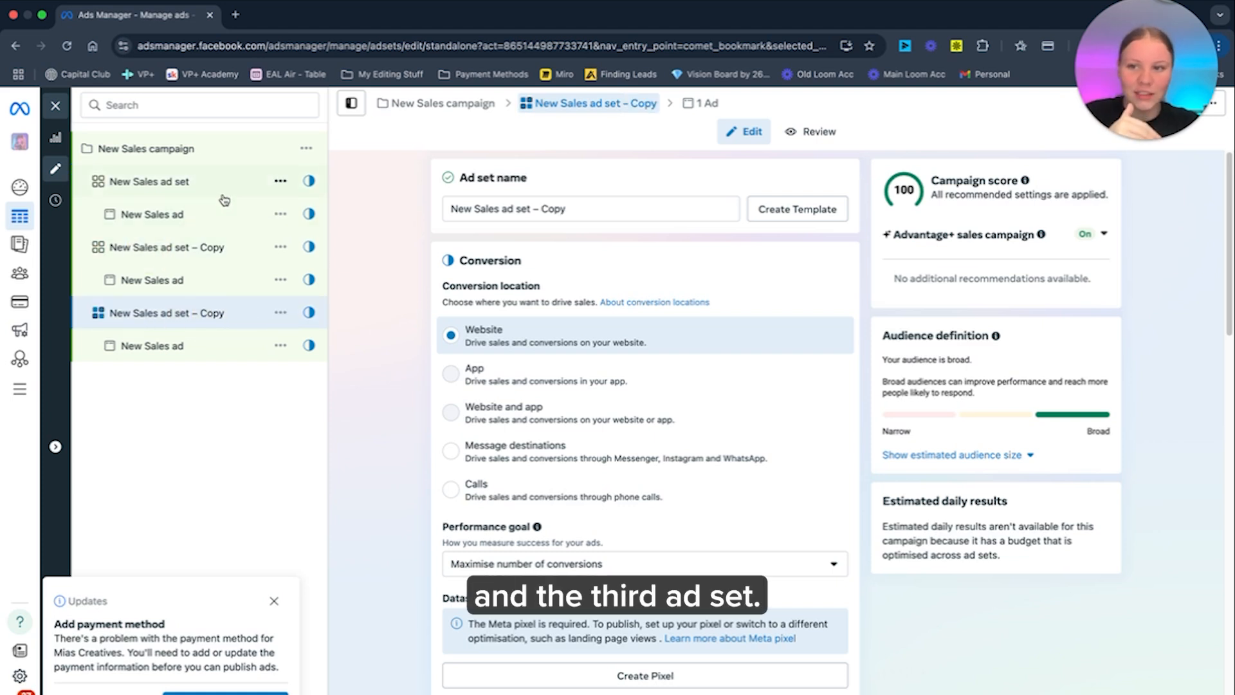
pyautogui.click(280, 181)
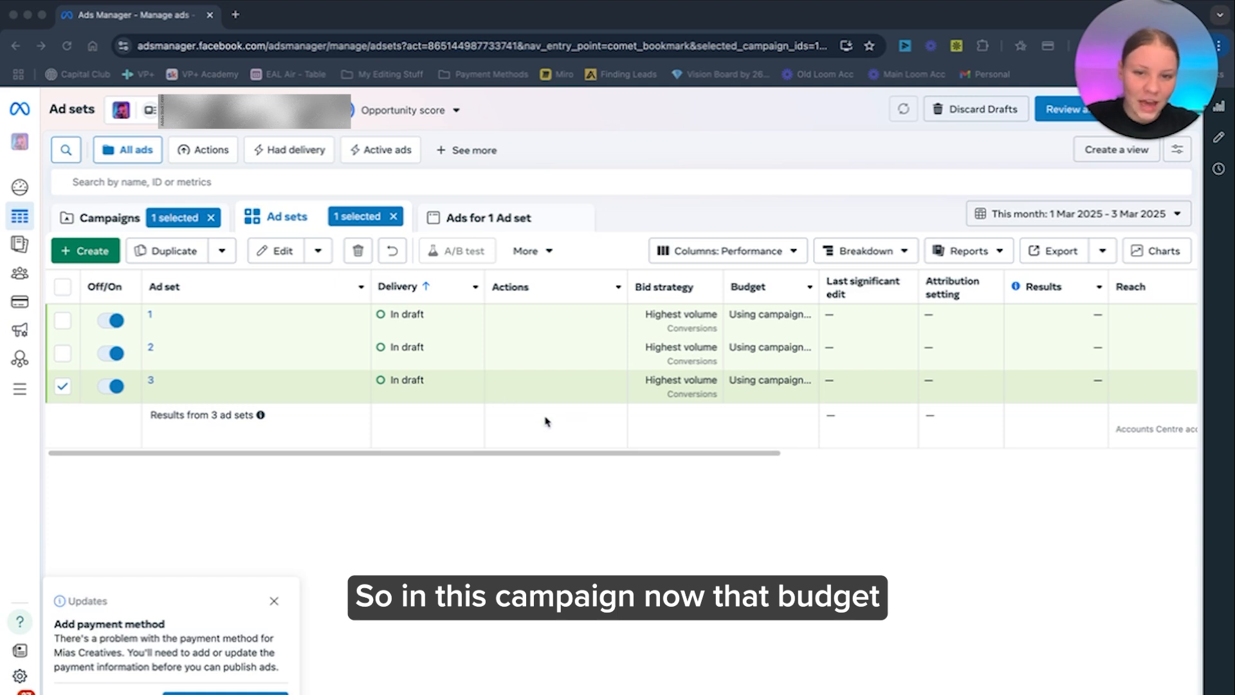
# Open the New Sales campaign from the campaigns list and examine its daily budget settings.
pyautogui.click(122, 217)
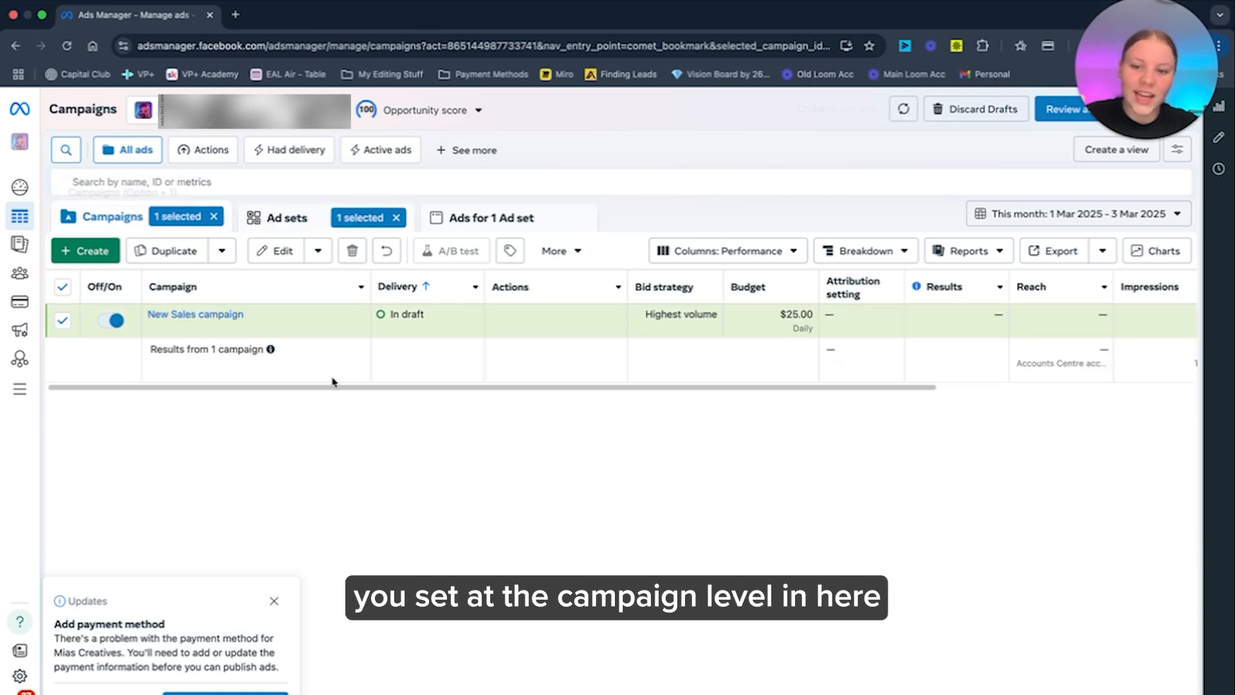
pyautogui.click(235, 330)
pyautogui.scroll(-8, 427, 517)
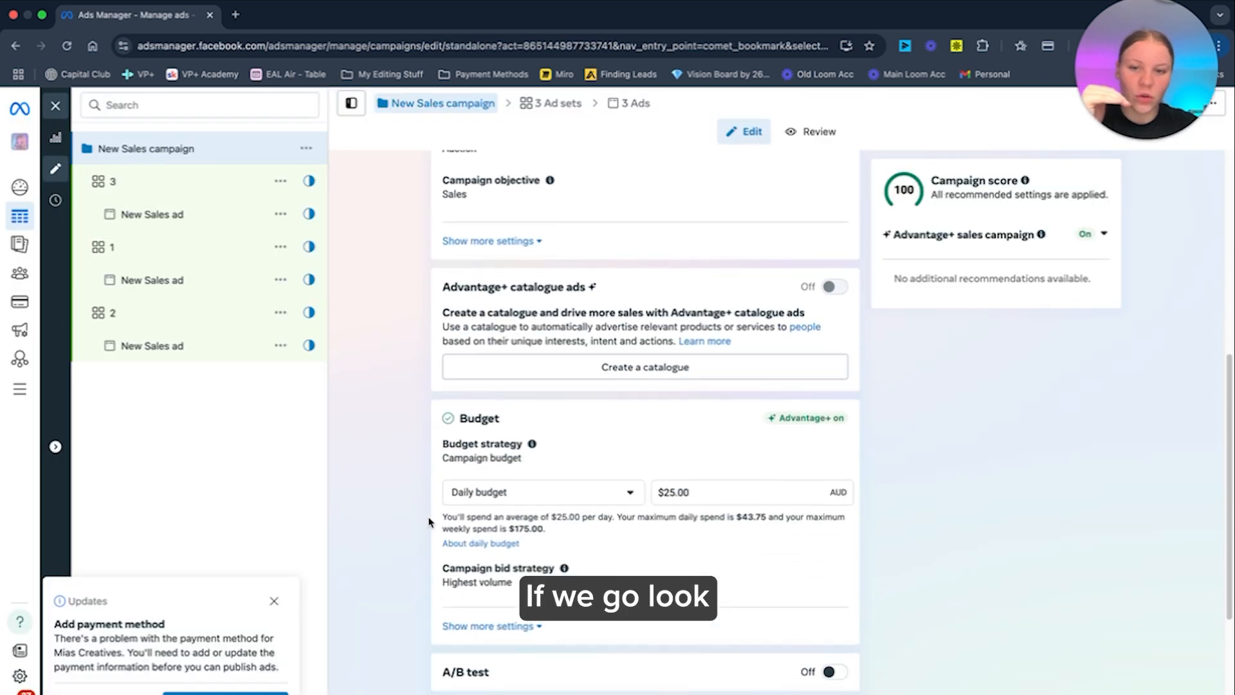
pyautogui.scroll(-3, 428, 521)
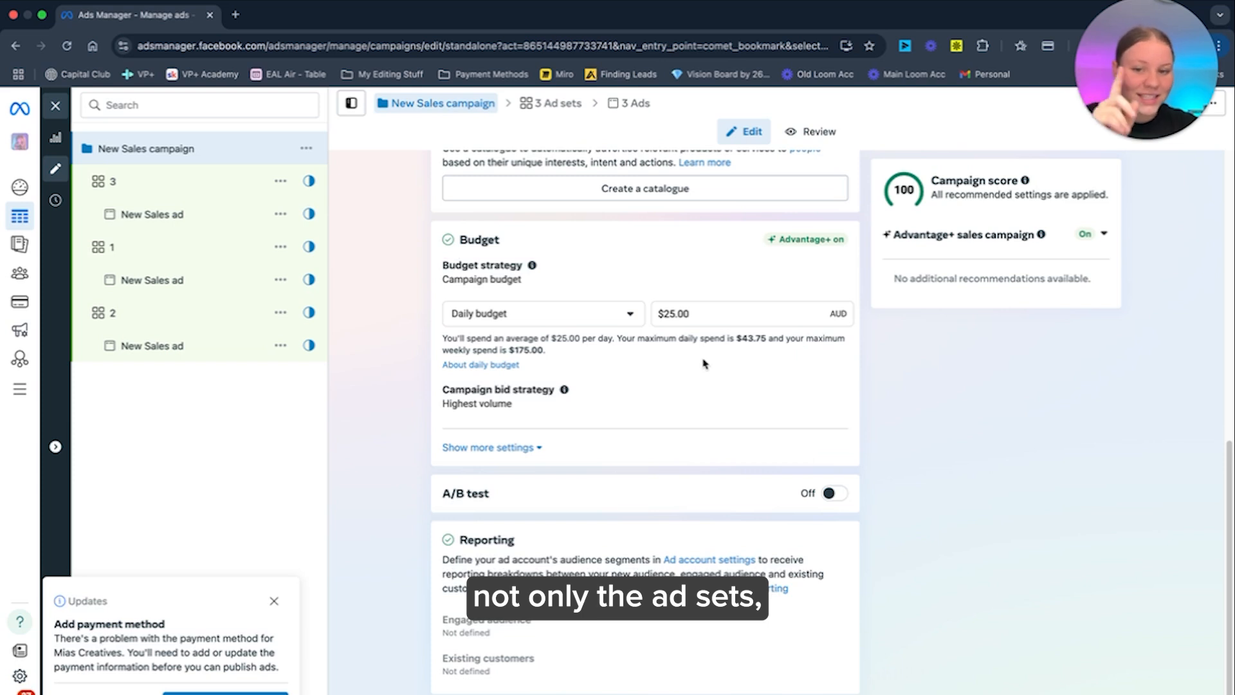
# View all ad sets of the campaign together, and open the ad inside each of them in turn.
pyautogui.click(551, 103)
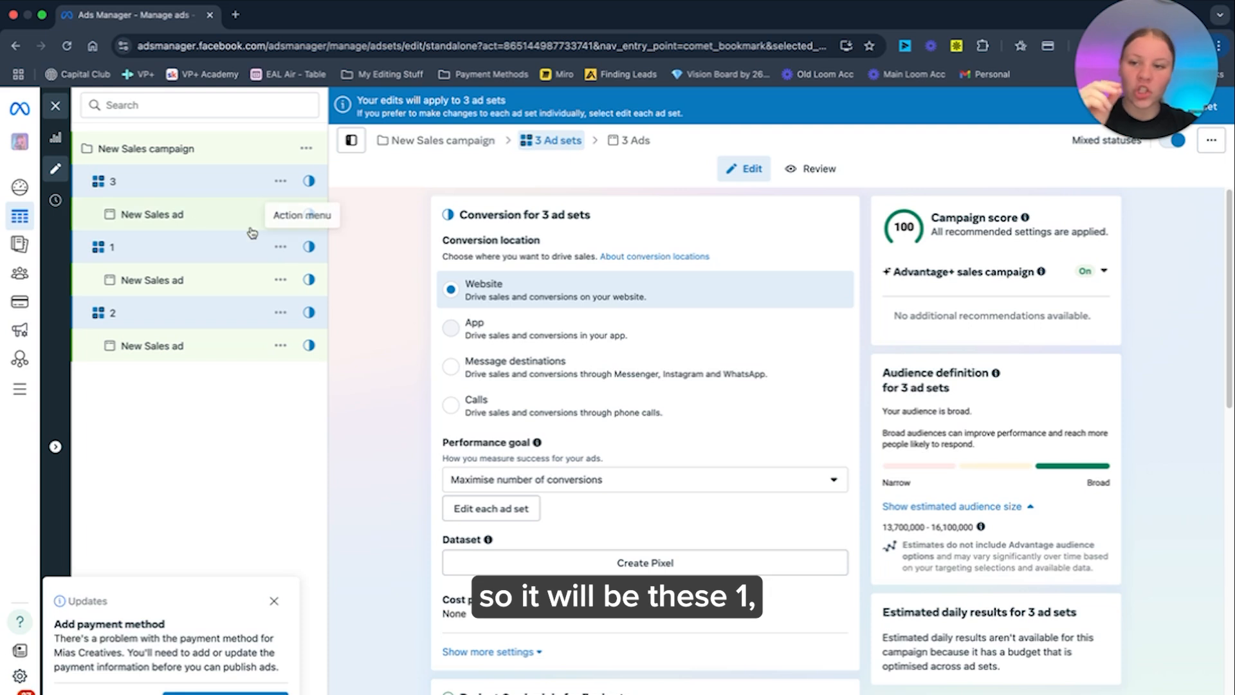
pyautogui.click(185, 214)
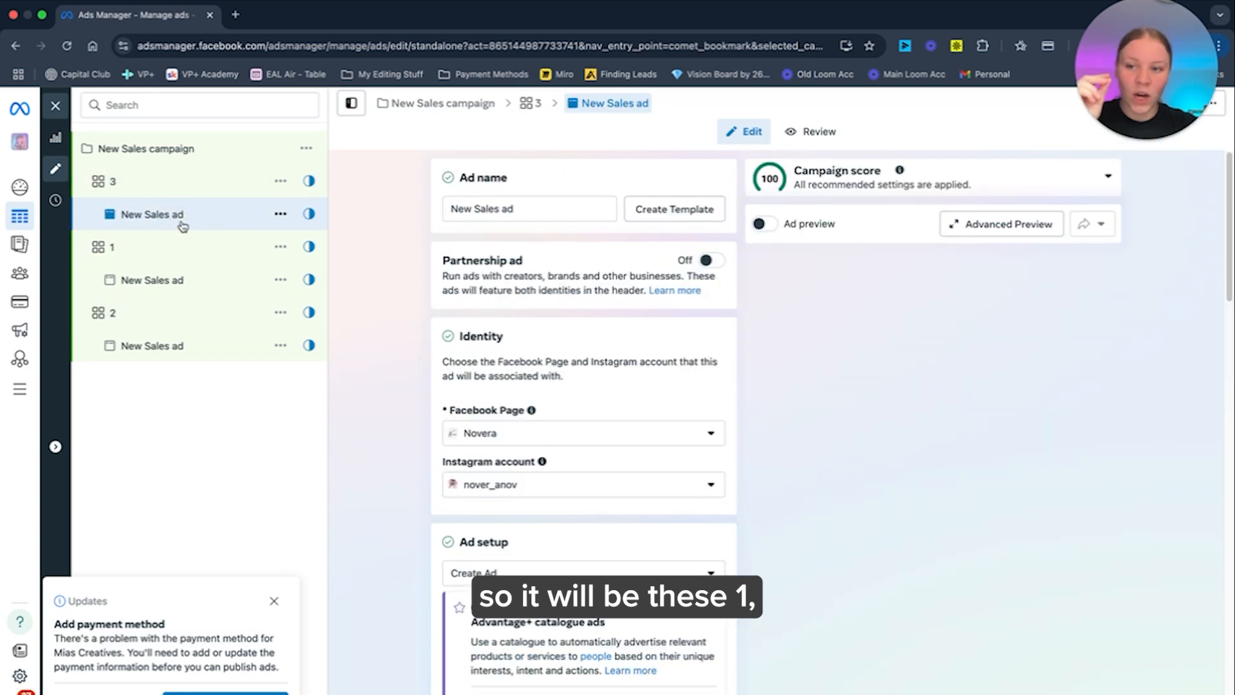
pyautogui.click(161, 280)
pyautogui.click(163, 346)
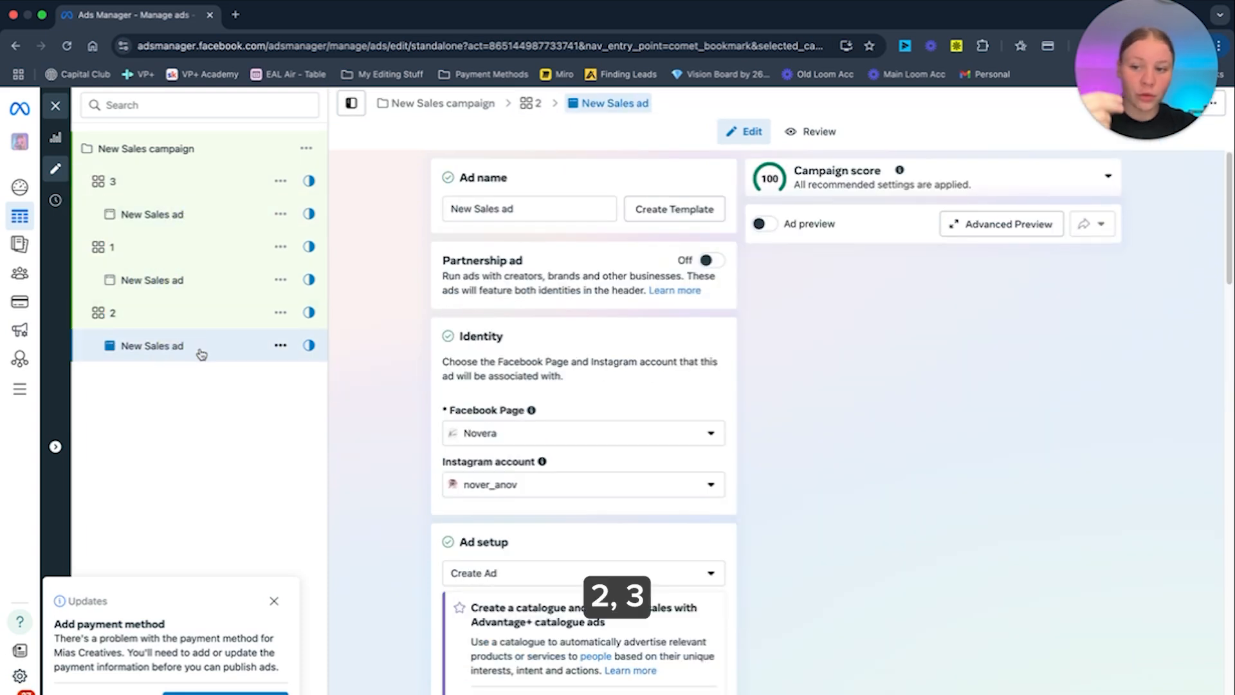
# Duplicate the ad in ad set 3 into the original campaign with 2 copies, and likewise the ads in ad sets 1 and 2.
pyautogui.click(155, 214)
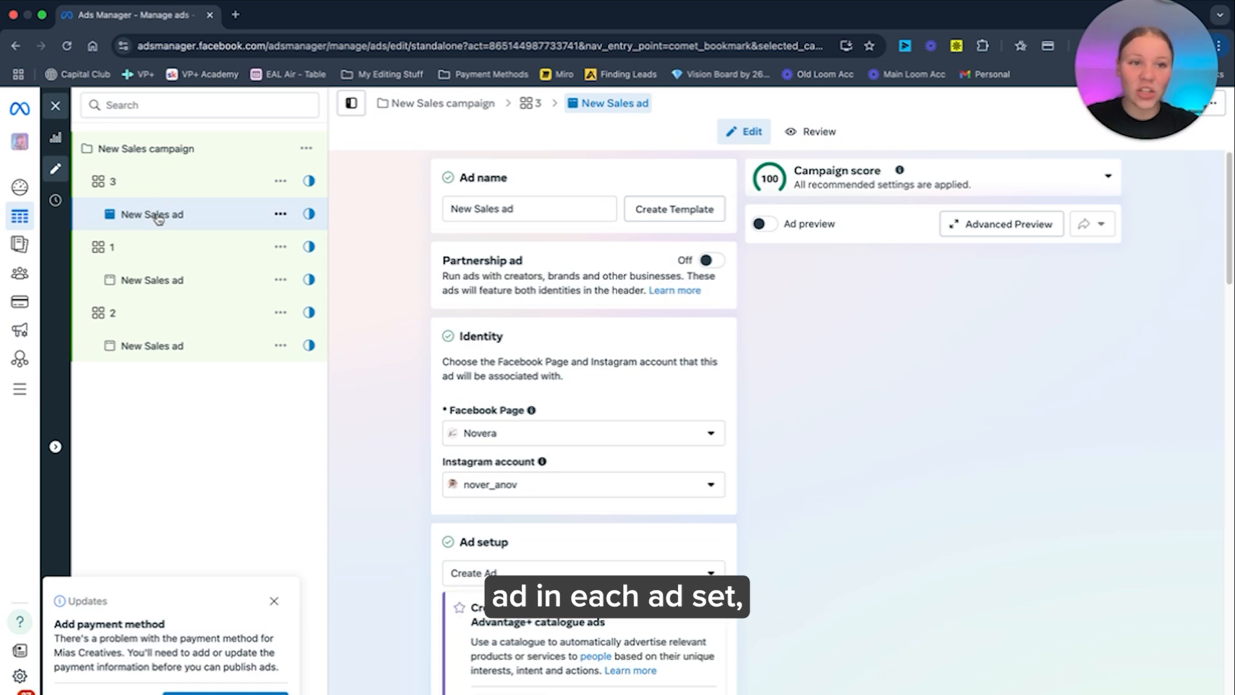
pyautogui.click(278, 216)
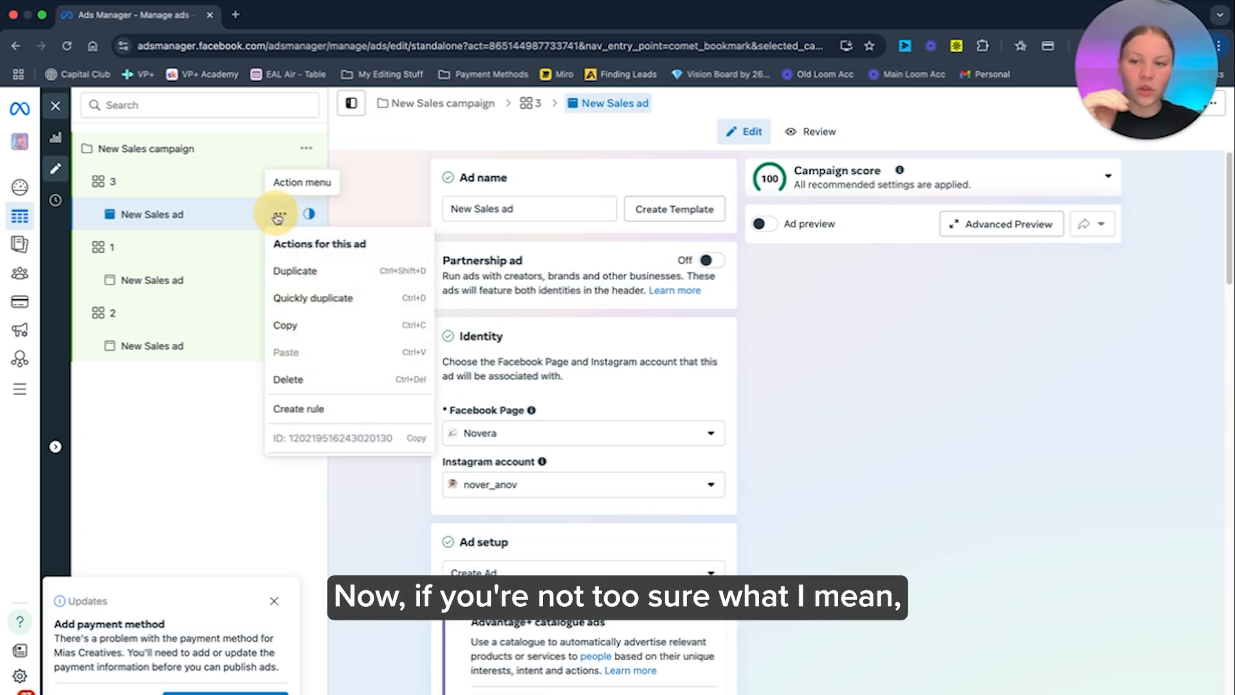
pyautogui.click(296, 272)
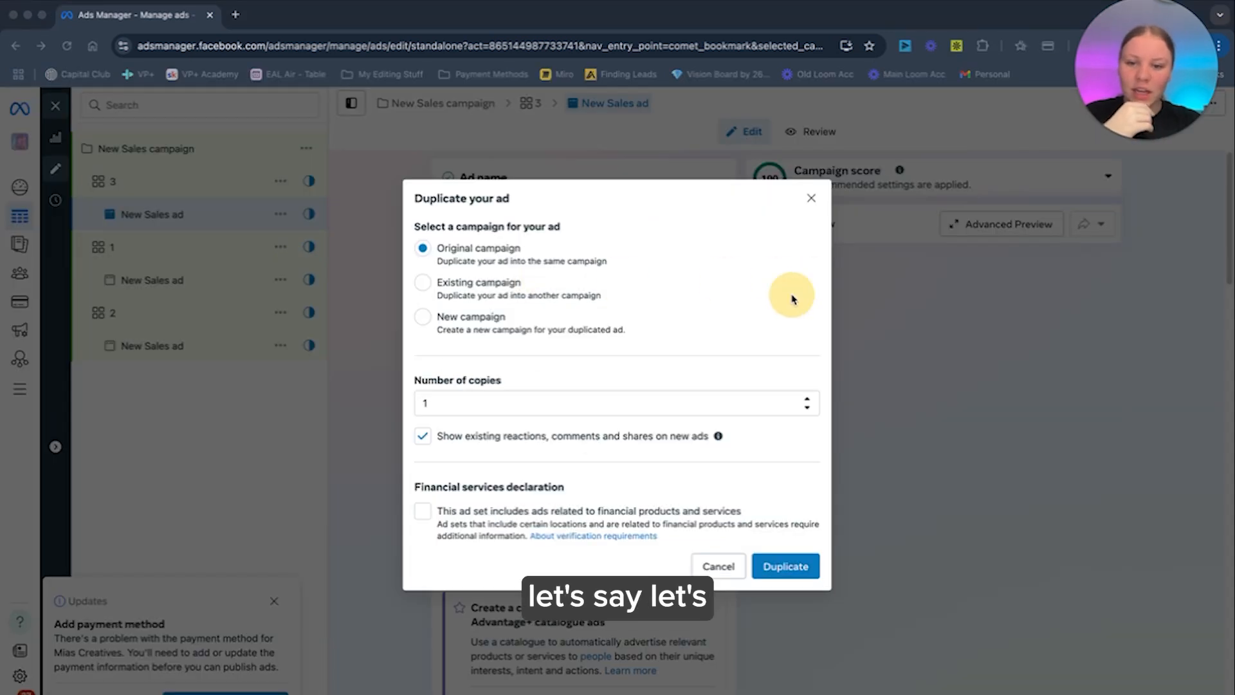
pyautogui.click(452, 405)
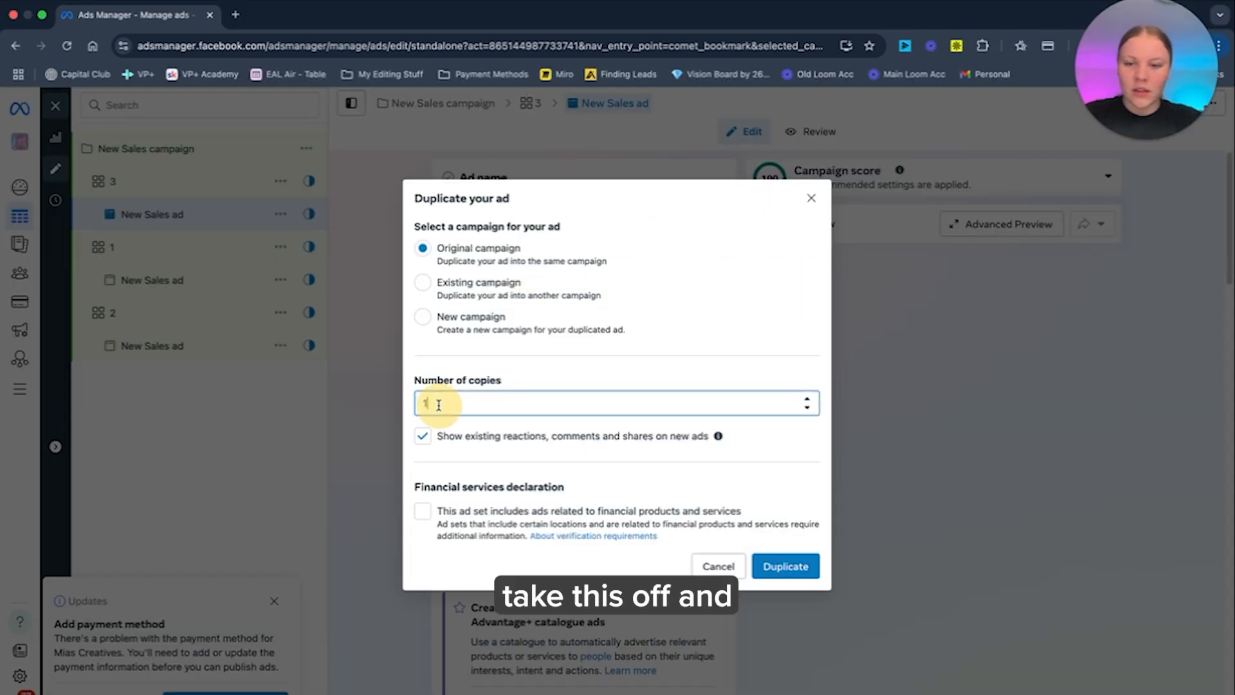
pyautogui.press('BackSpace')
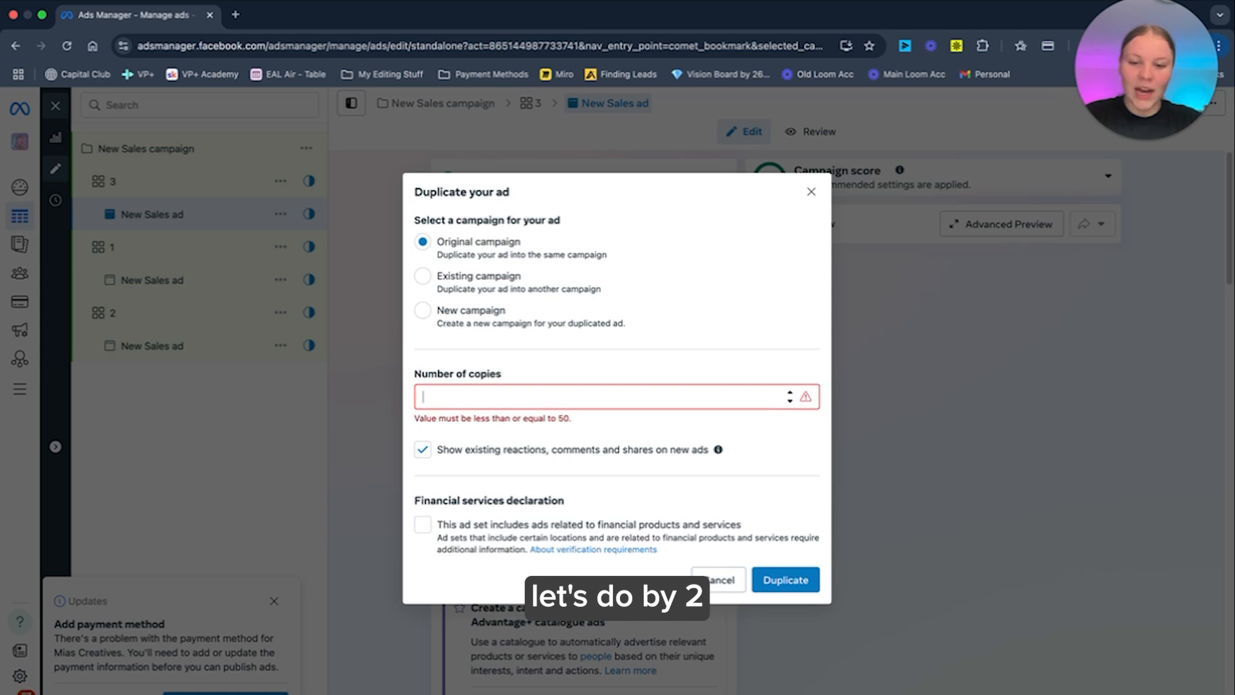
pyautogui.write('2')
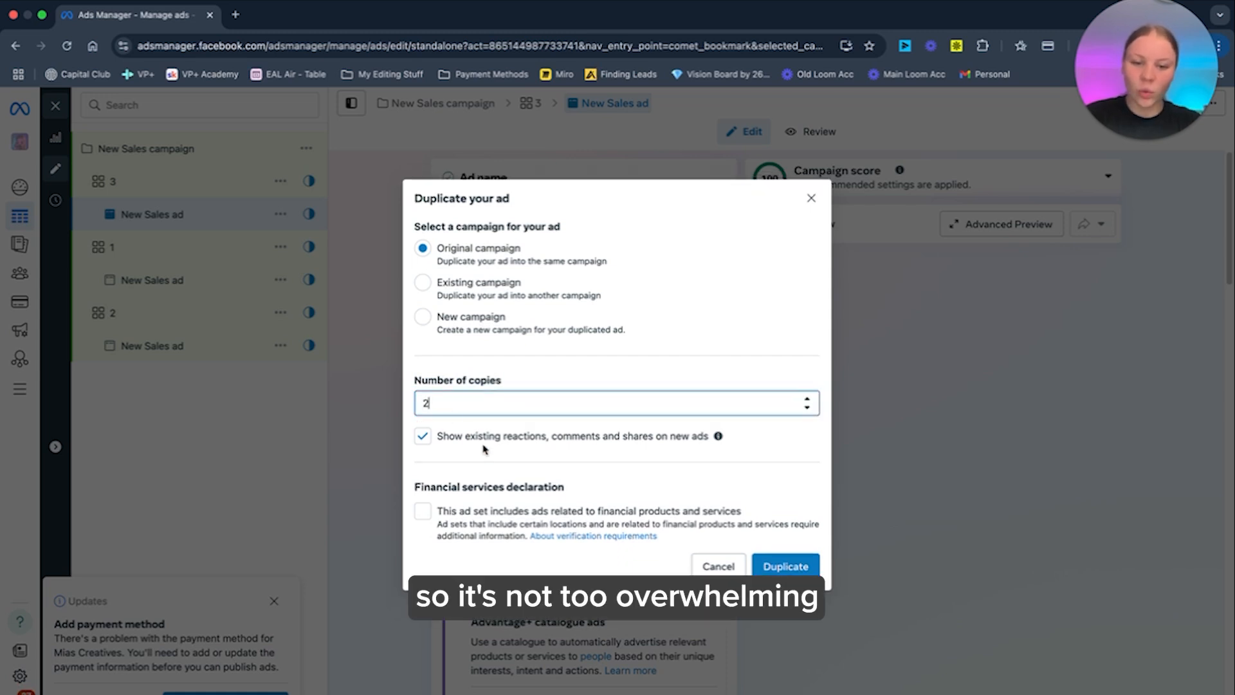
pyautogui.click(796, 571)
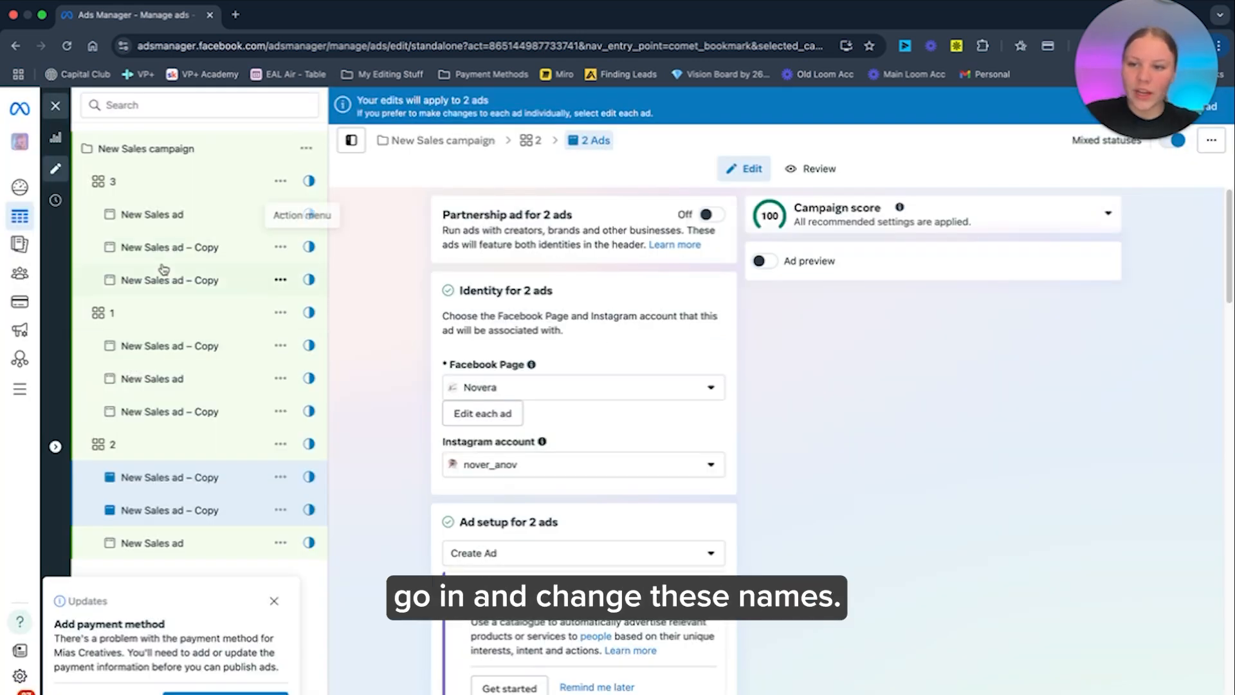
# Rename the ads in every ad set 1, 2 and 3, and look through the ad sets and the ads of ad set 3.
pyautogui.click(281, 213)
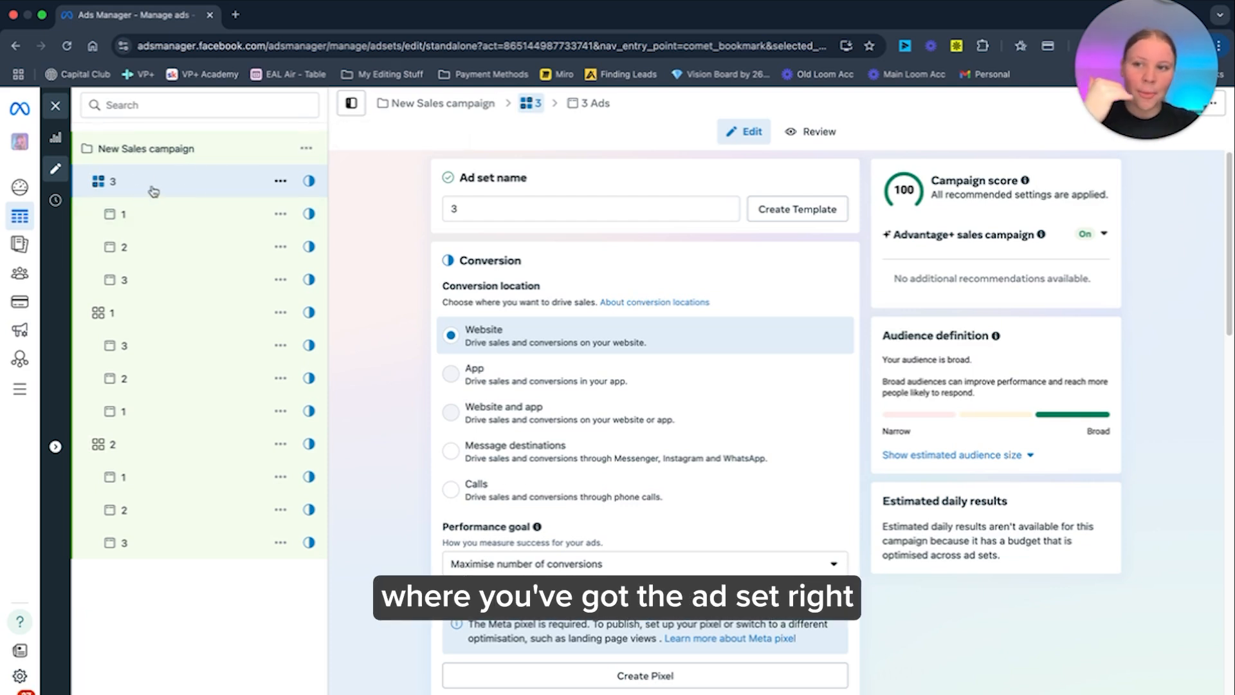
pyautogui.click(128, 321)
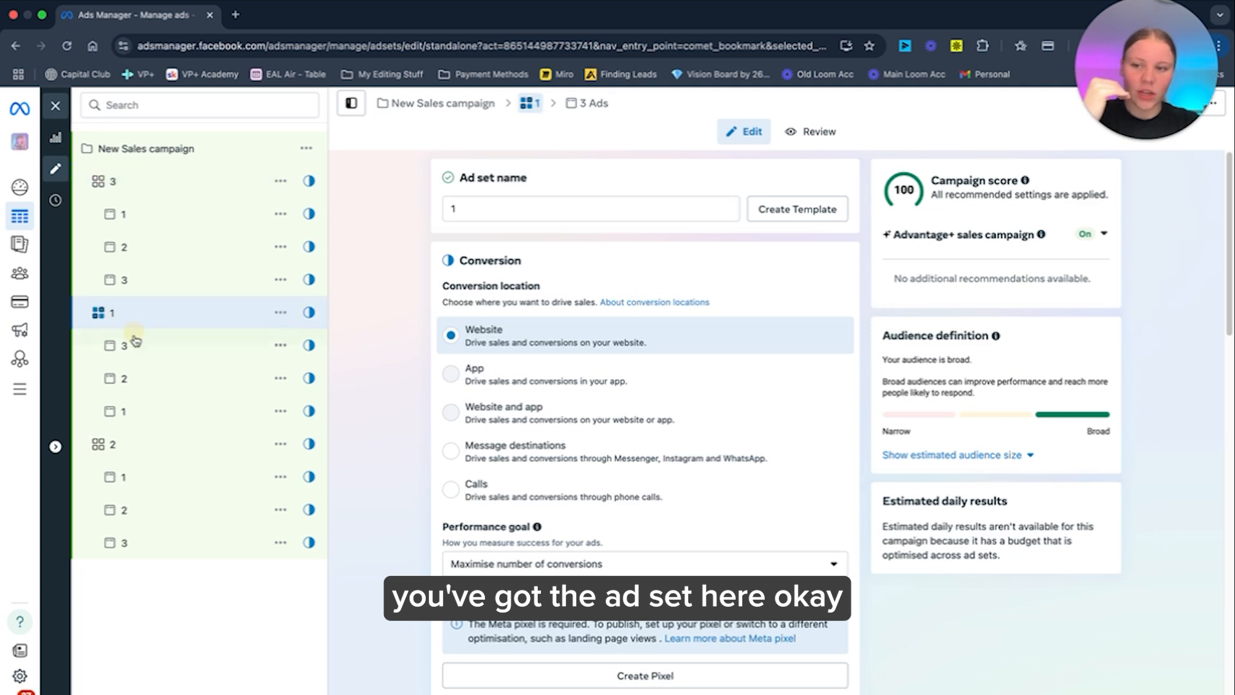
pyautogui.click(120, 443)
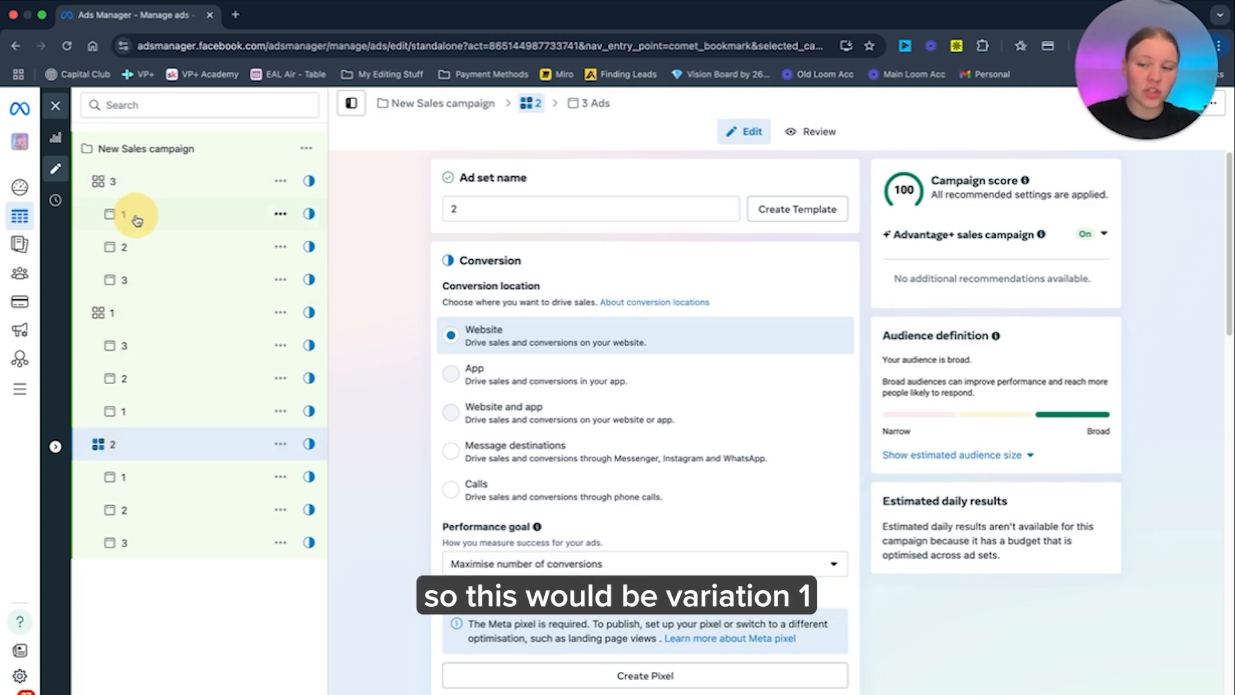
pyautogui.click(136, 216)
pyautogui.click(128, 248)
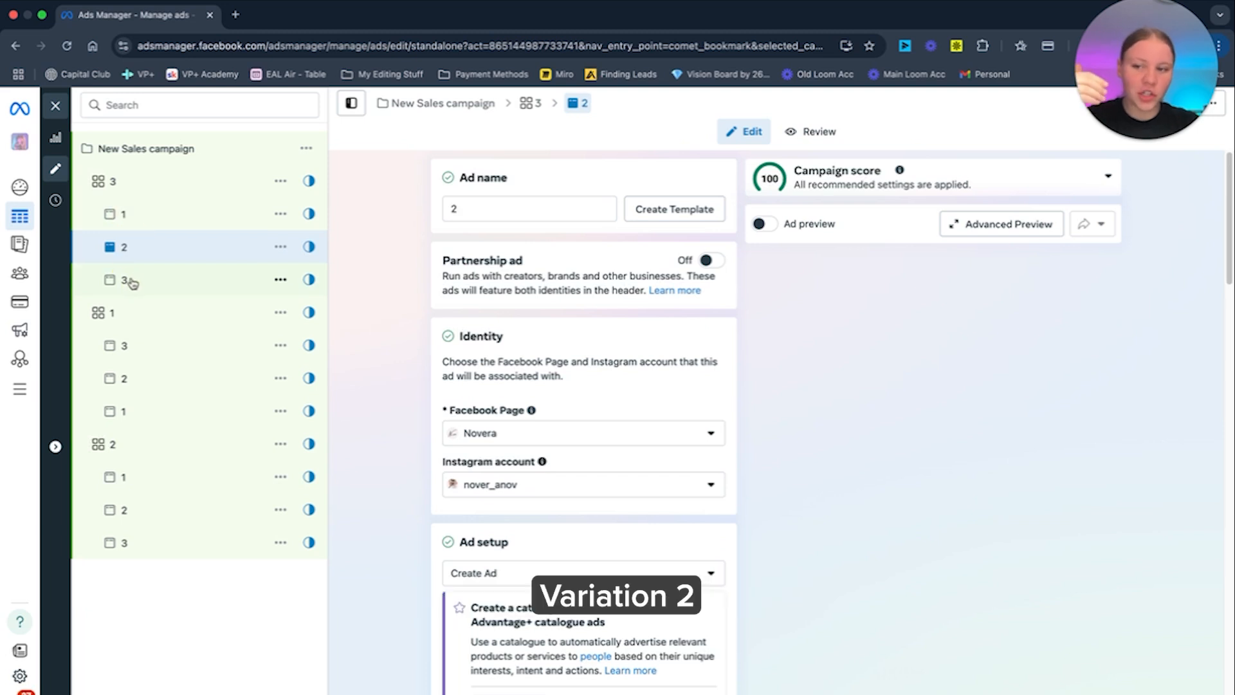
pyautogui.click(132, 283)
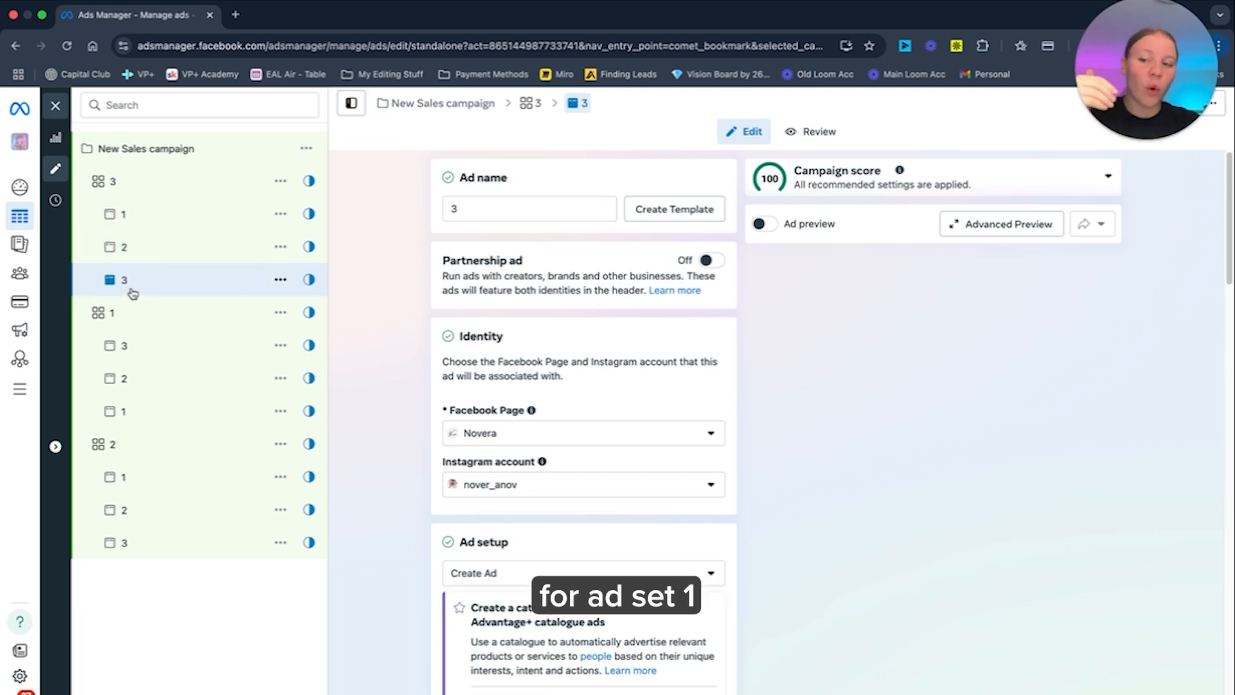
# Look through the ads of ad set 1, the New Sales campaign's settings, and the settings of ad sets 3, 2 and 1.
pyautogui.click(123, 347)
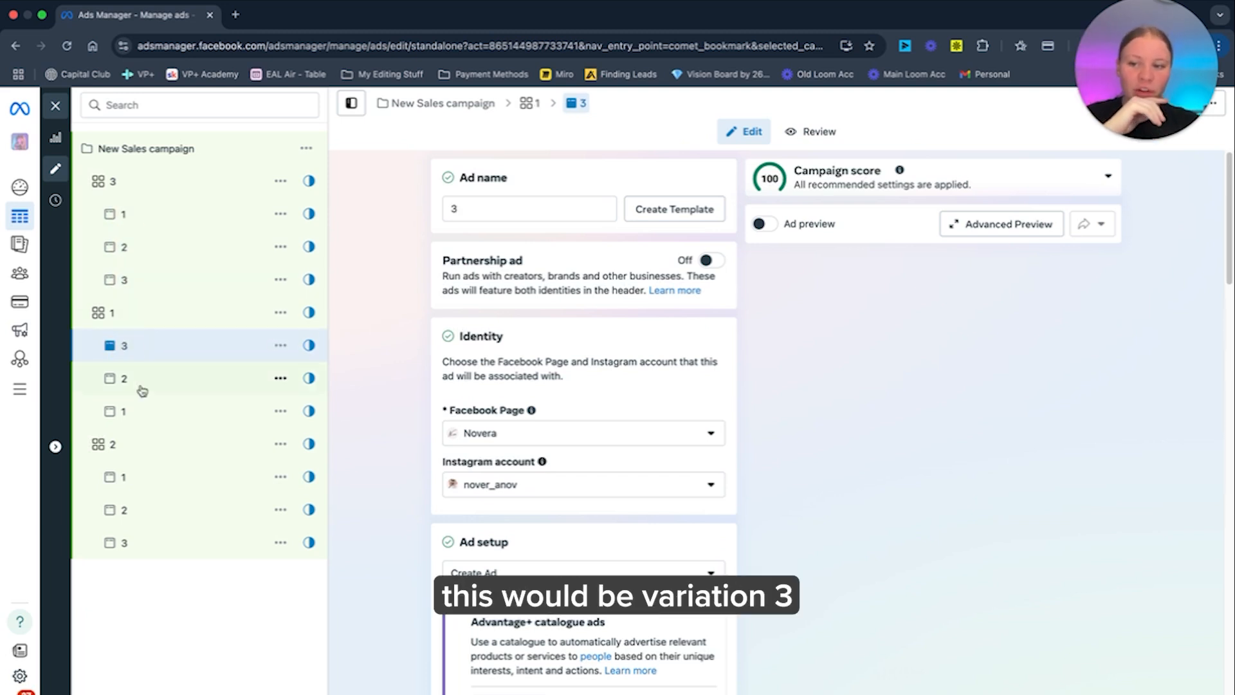
pyautogui.click(139, 384)
pyautogui.click(143, 415)
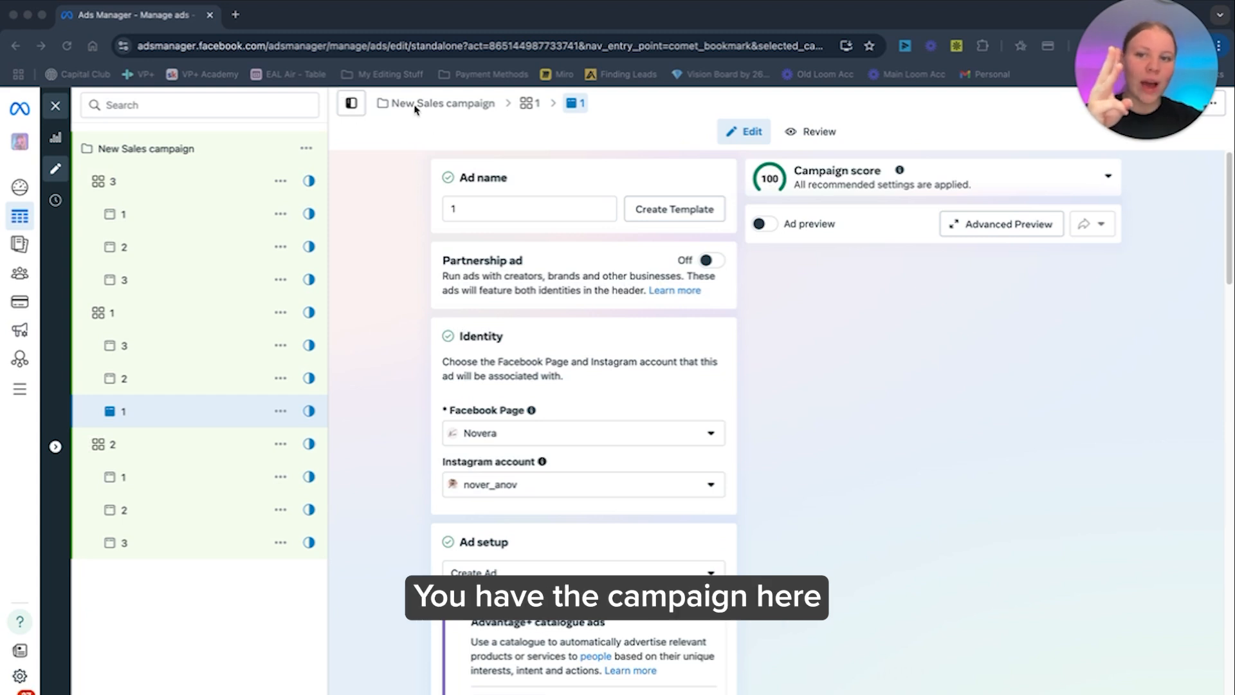
pyautogui.click(438, 106)
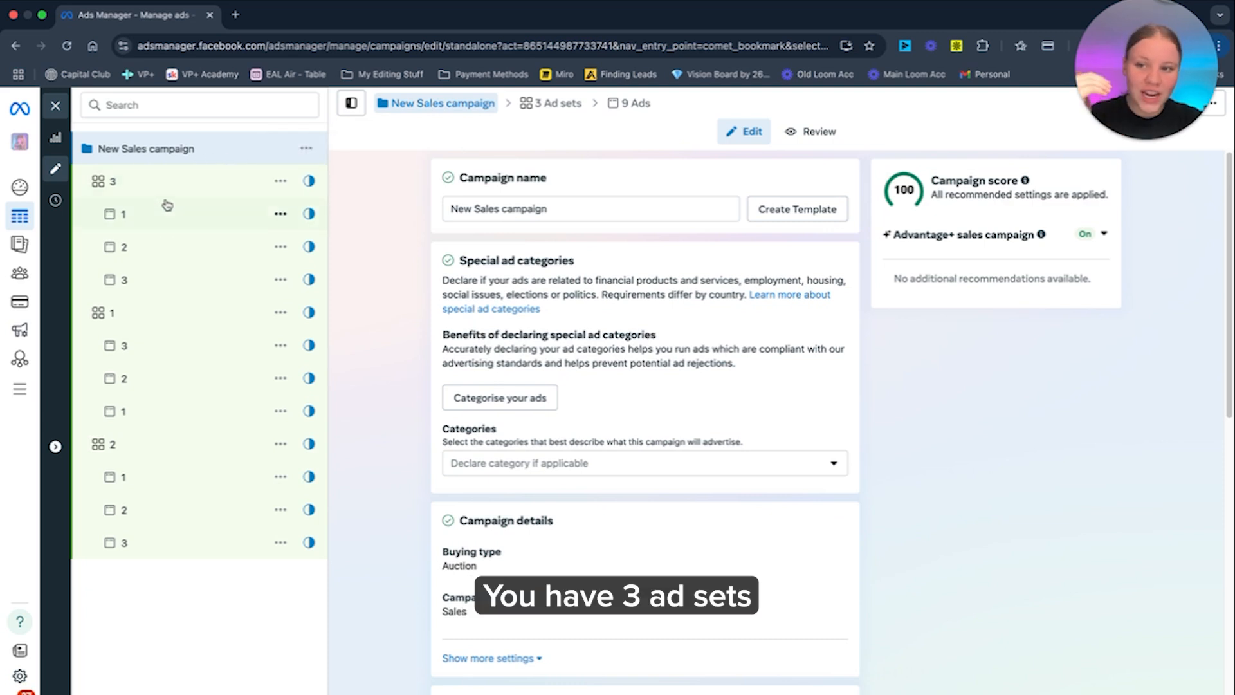
pyautogui.click(151, 183)
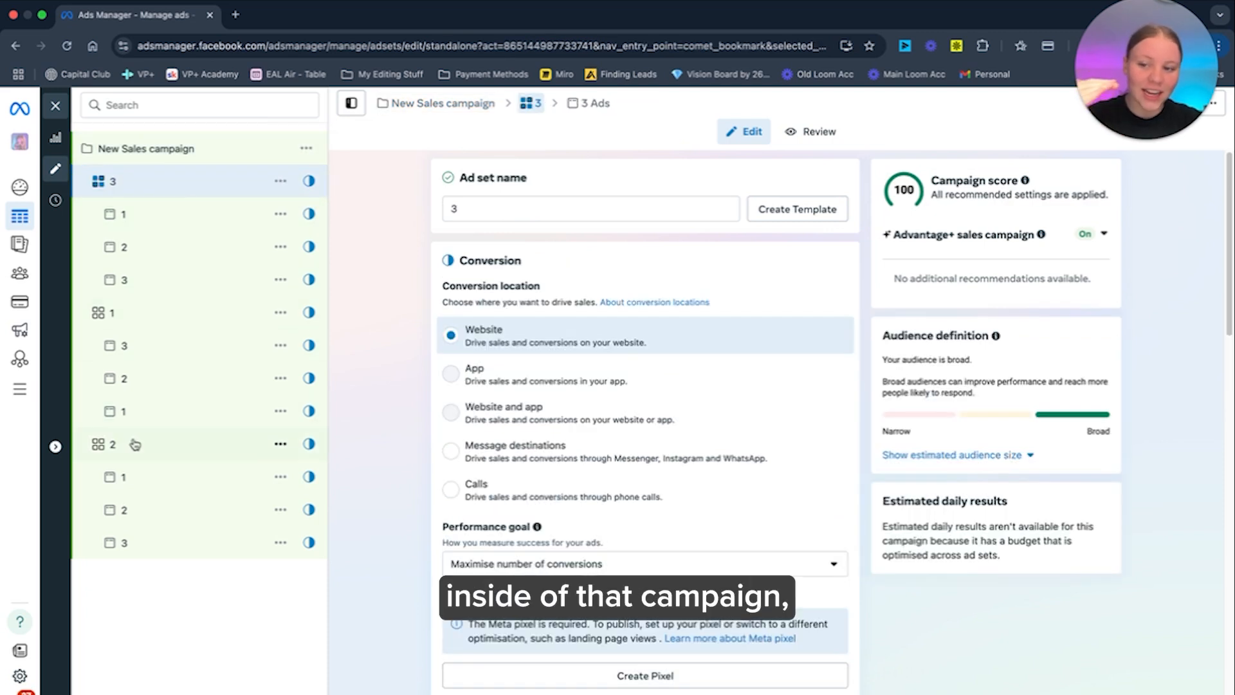
pyautogui.click(159, 436)
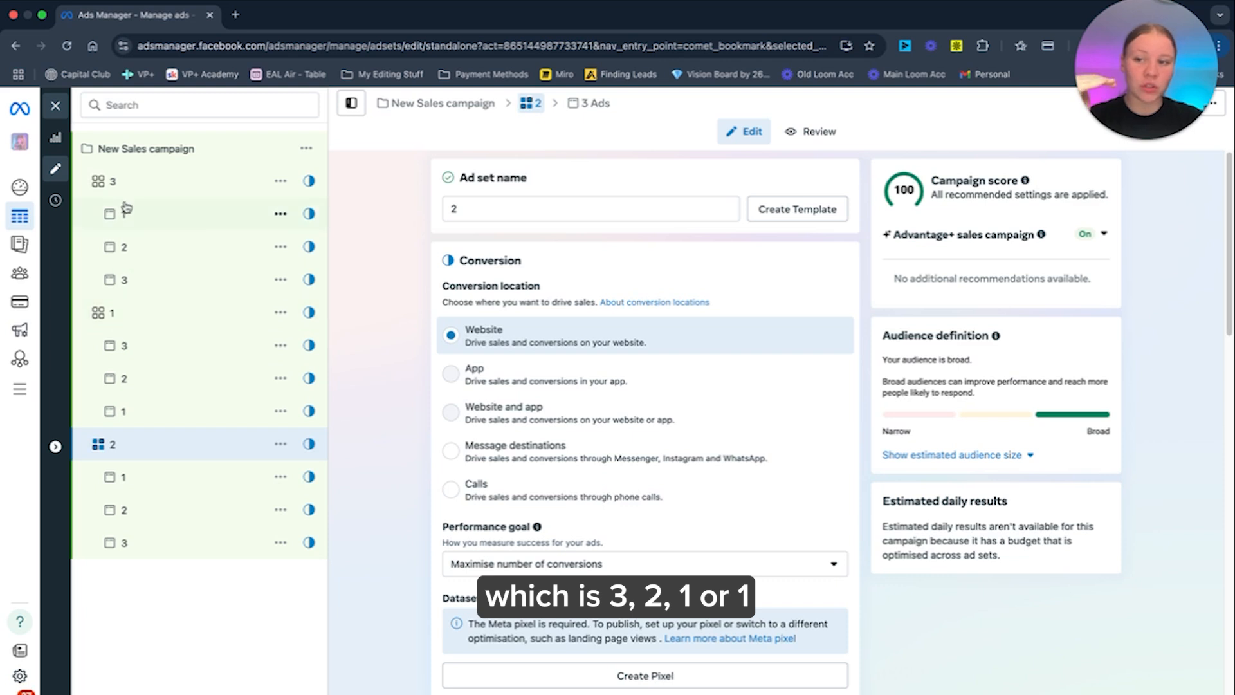
pyautogui.click(153, 319)
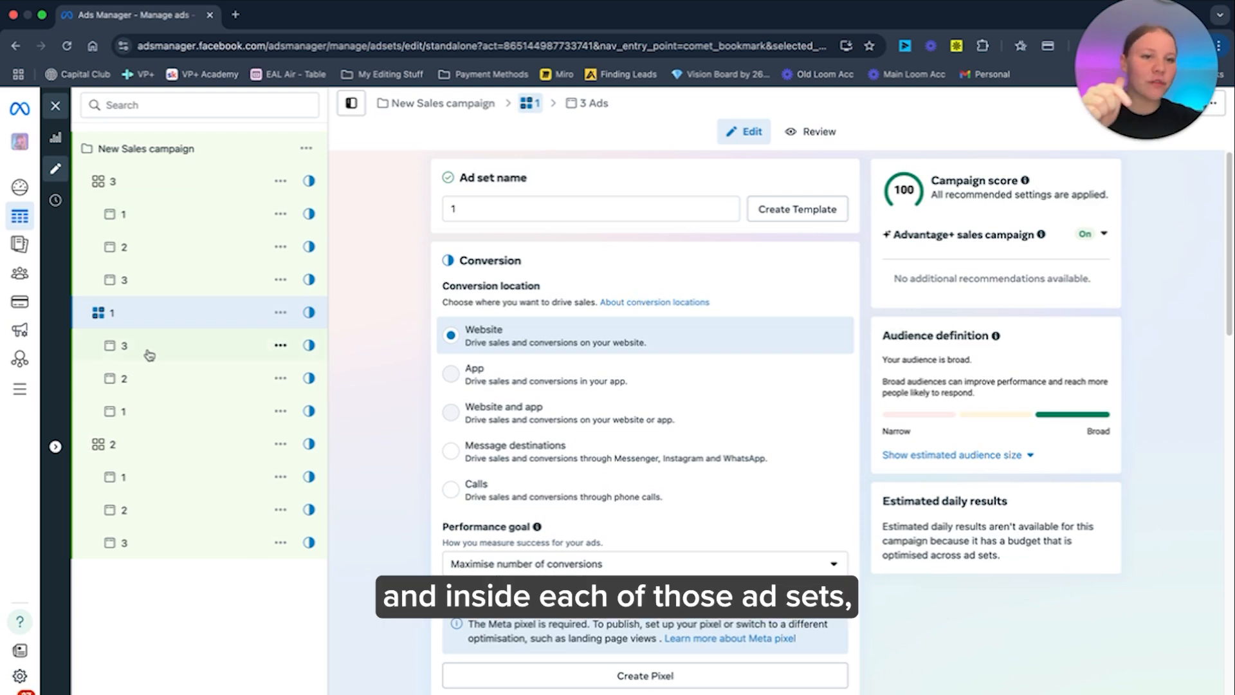
# Open the three ads inside ad sets 3, 1 and 2 in turn to review the campaign's ad structure.
pyautogui.click(137, 216)
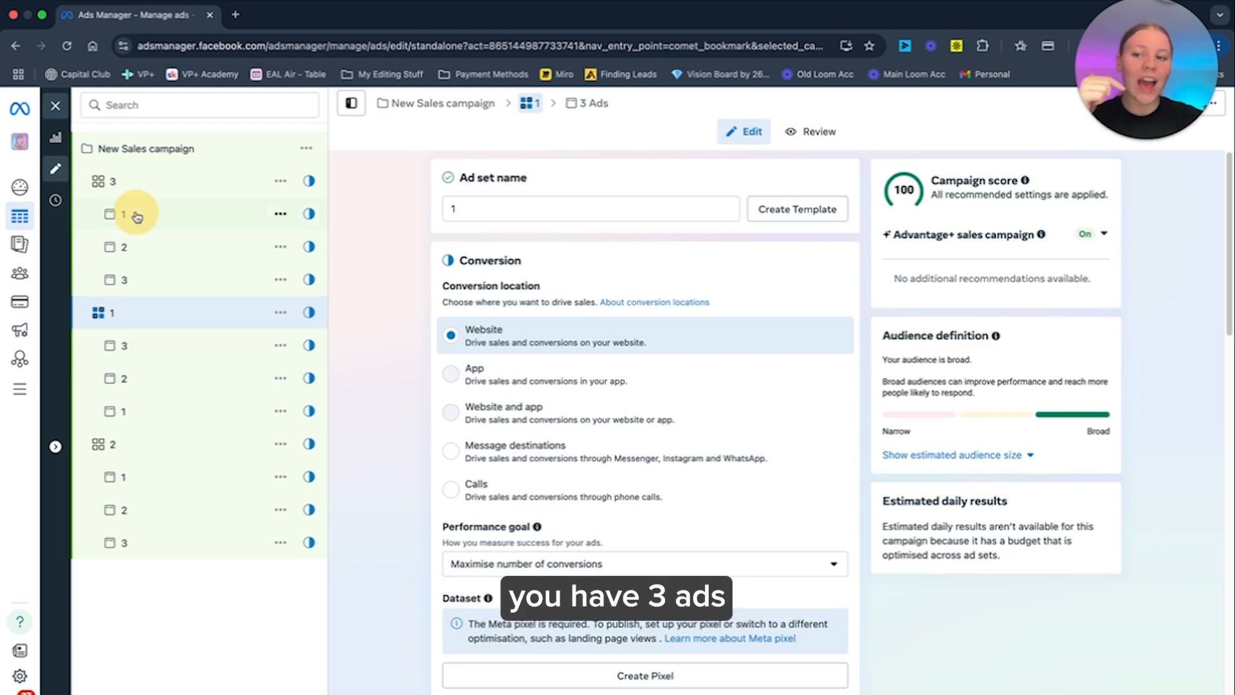
pyautogui.click(126, 247)
pyautogui.click(138, 282)
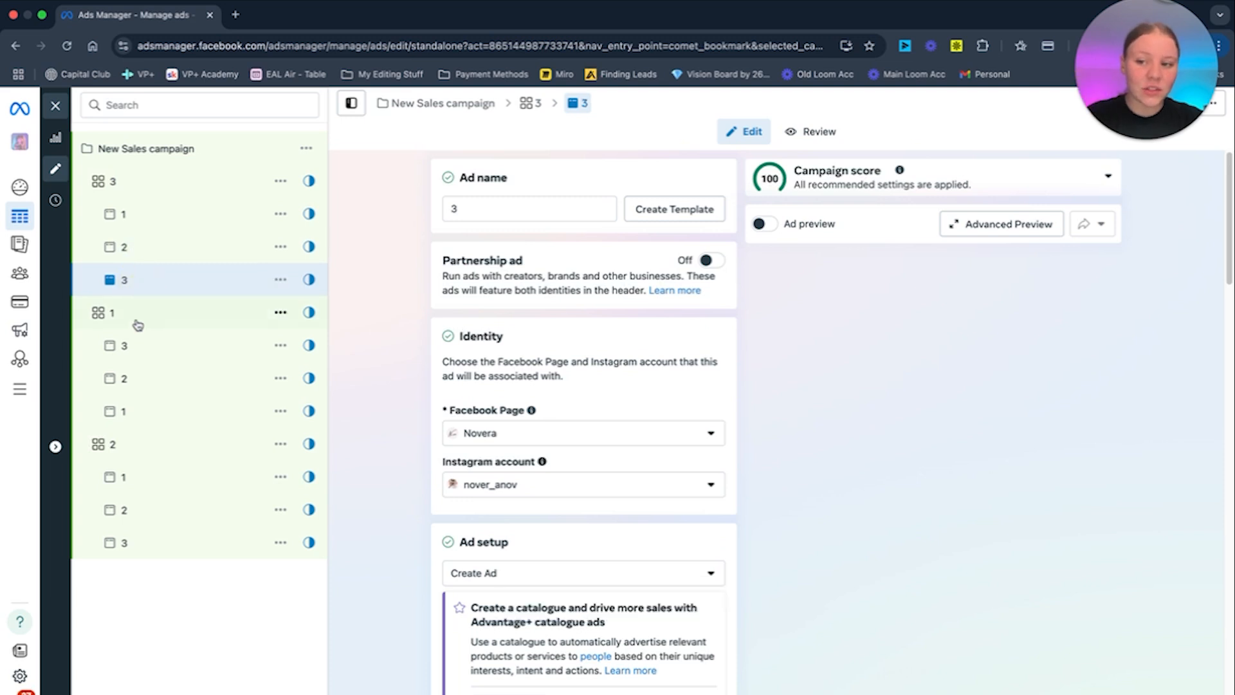
pyautogui.click(125, 346)
pyautogui.click(127, 383)
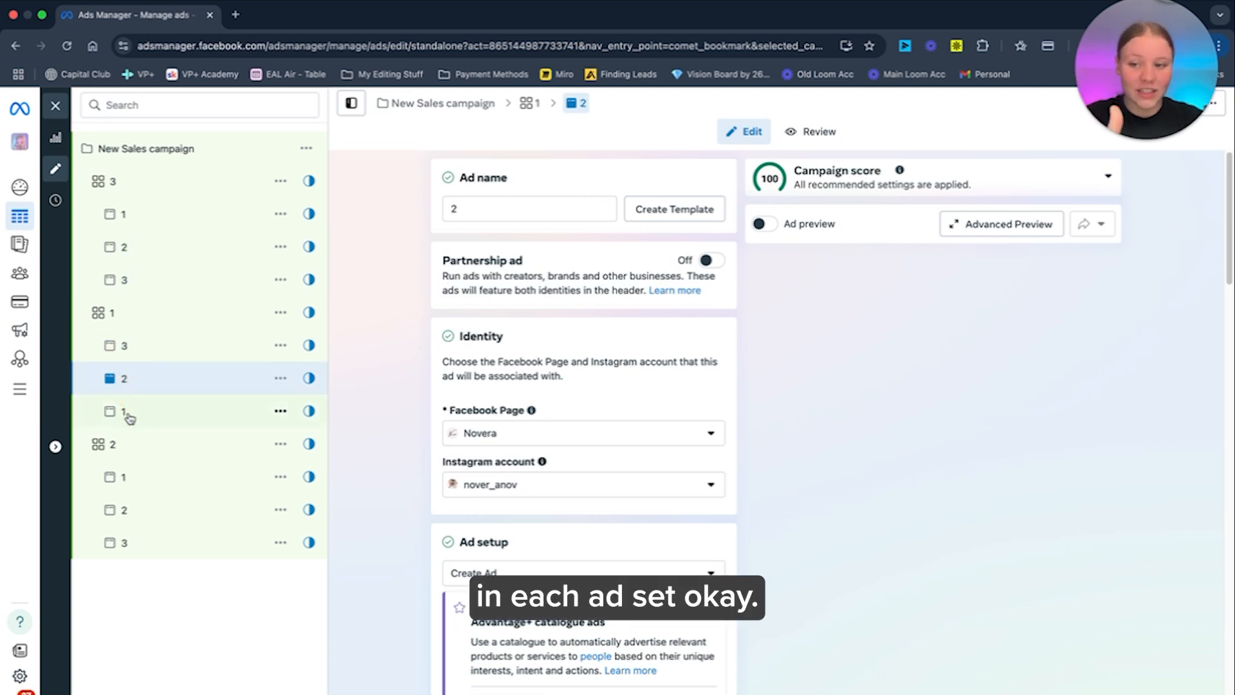
pyautogui.click(129, 418)
pyautogui.click(125, 476)
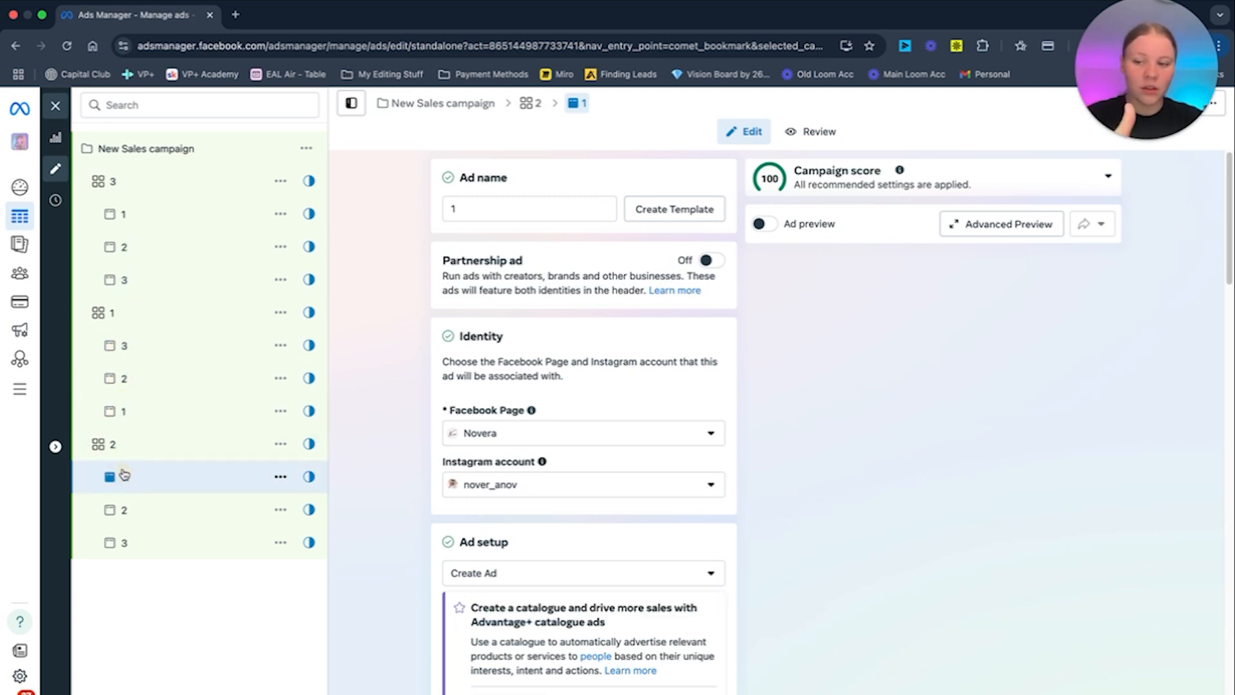
pyautogui.click(128, 509)
pyautogui.click(127, 542)
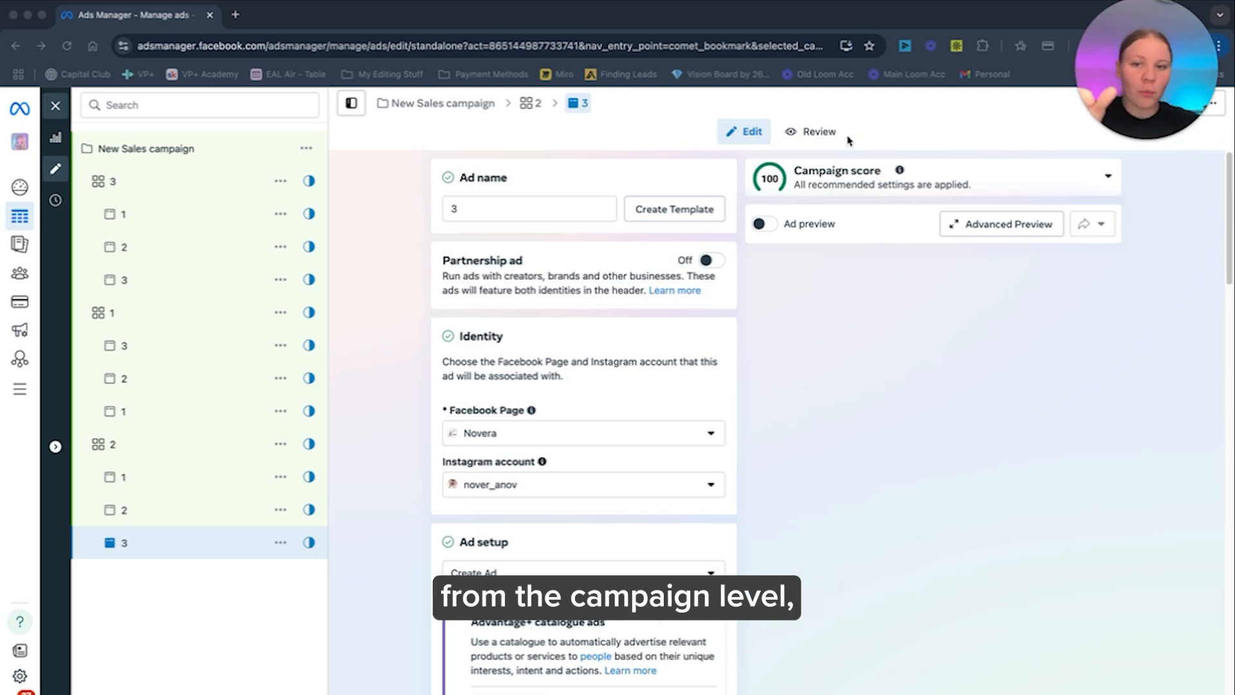
# Set the New Sales campaign's daily budget to $50.00 at campaign level.
pyautogui.click(459, 101)
pyautogui.scroll(-7, 395, 534)
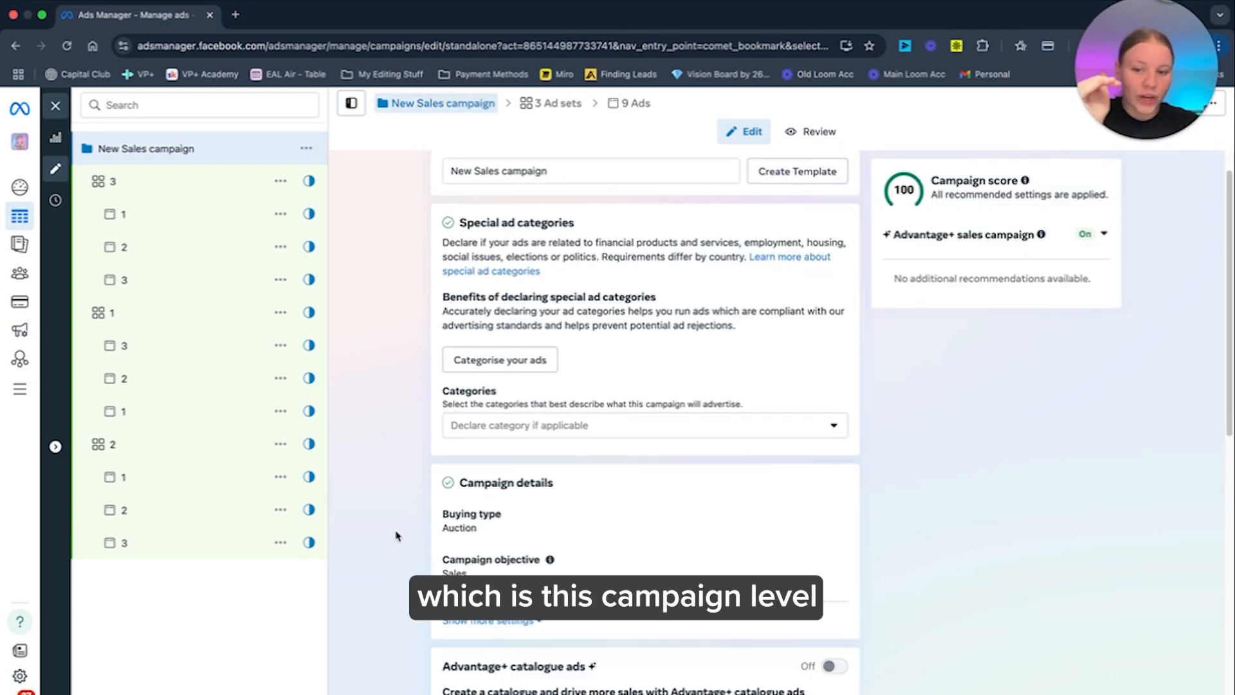
pyautogui.scroll(-2, 395, 536)
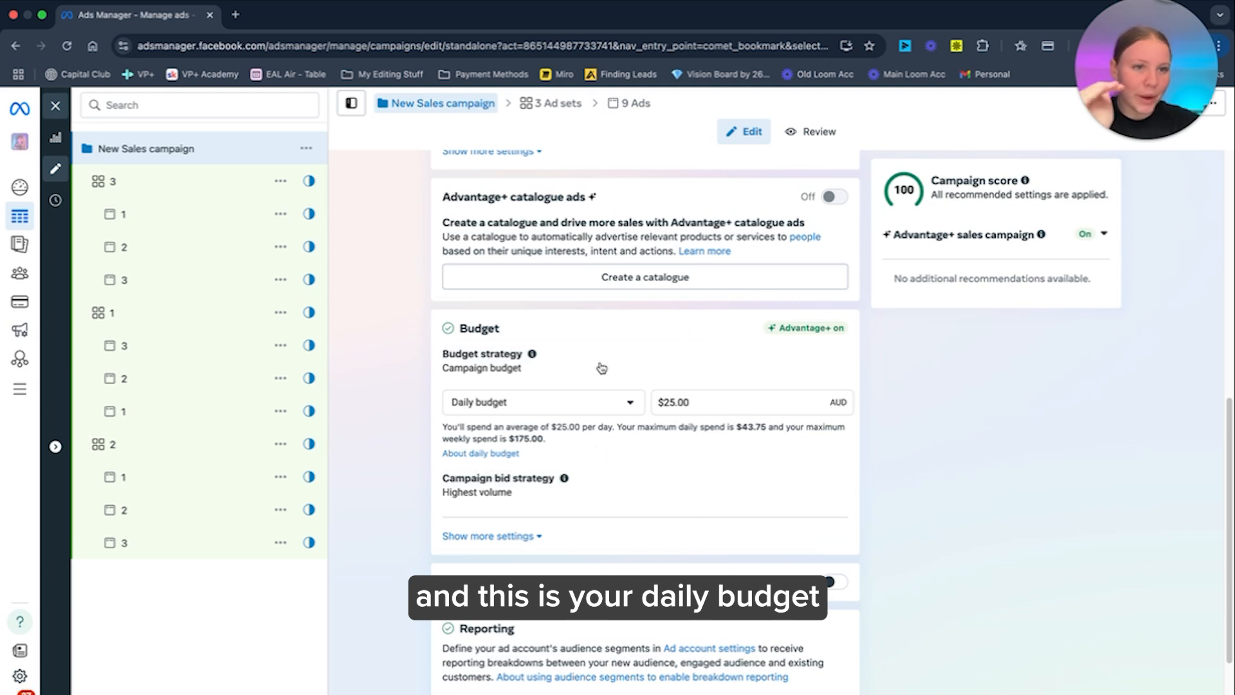
pyautogui.click(669, 401)
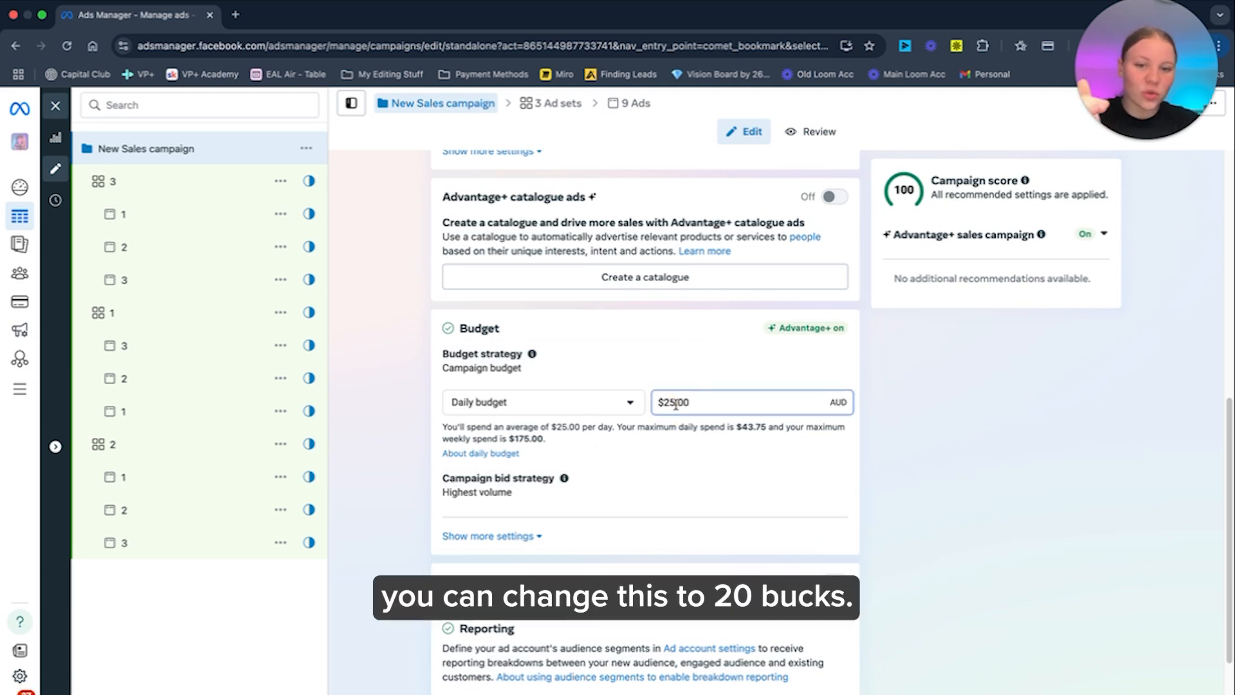
pyautogui.press('BackSpace')
pyautogui.write('0')
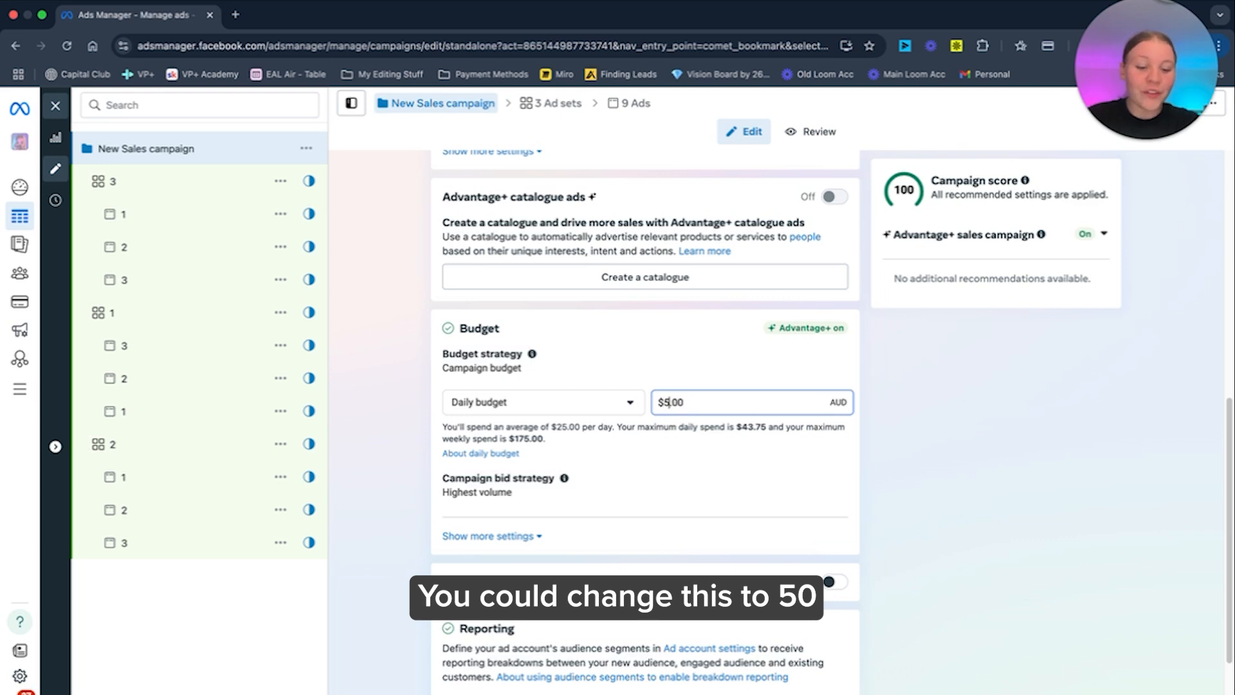
pyautogui.write('50')
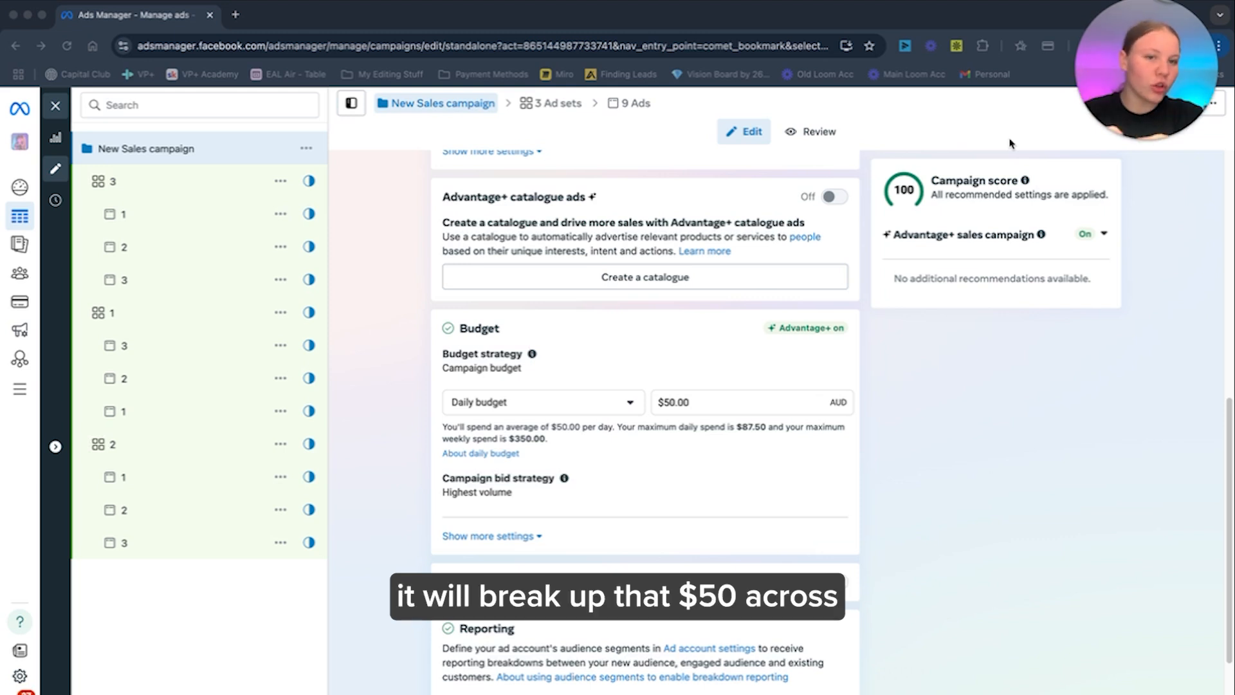
pyautogui.click(1009, 144)
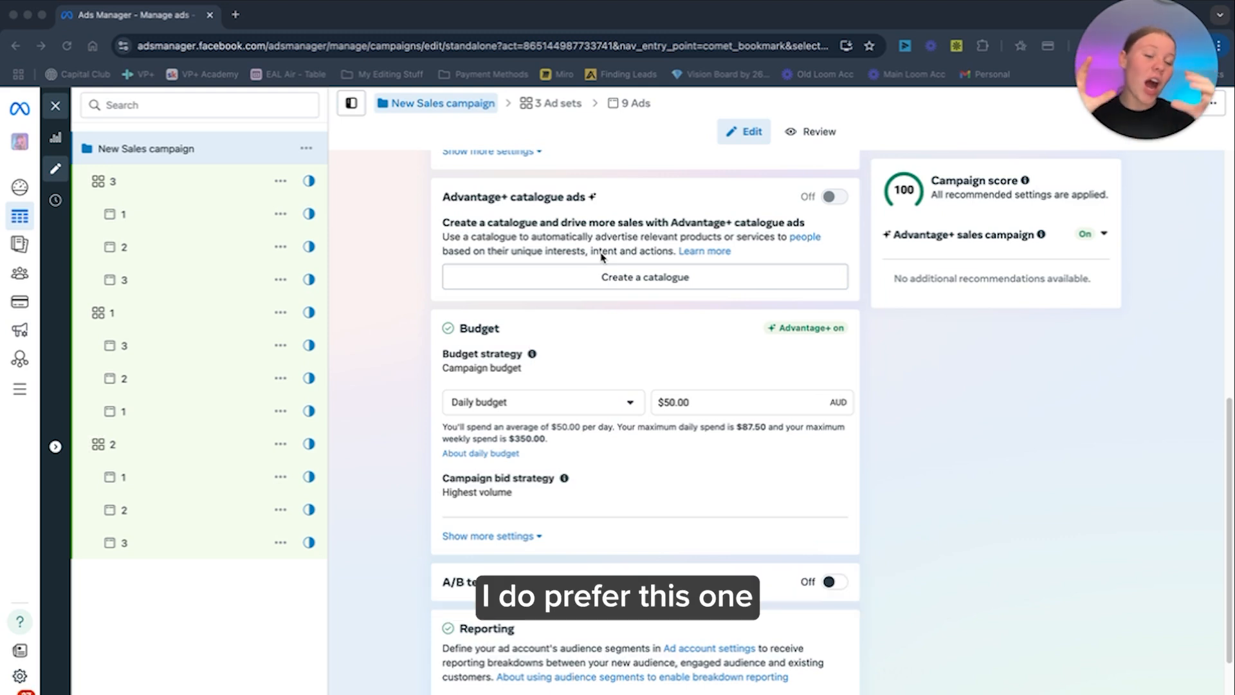
pyautogui.scroll(1, 422, 299)
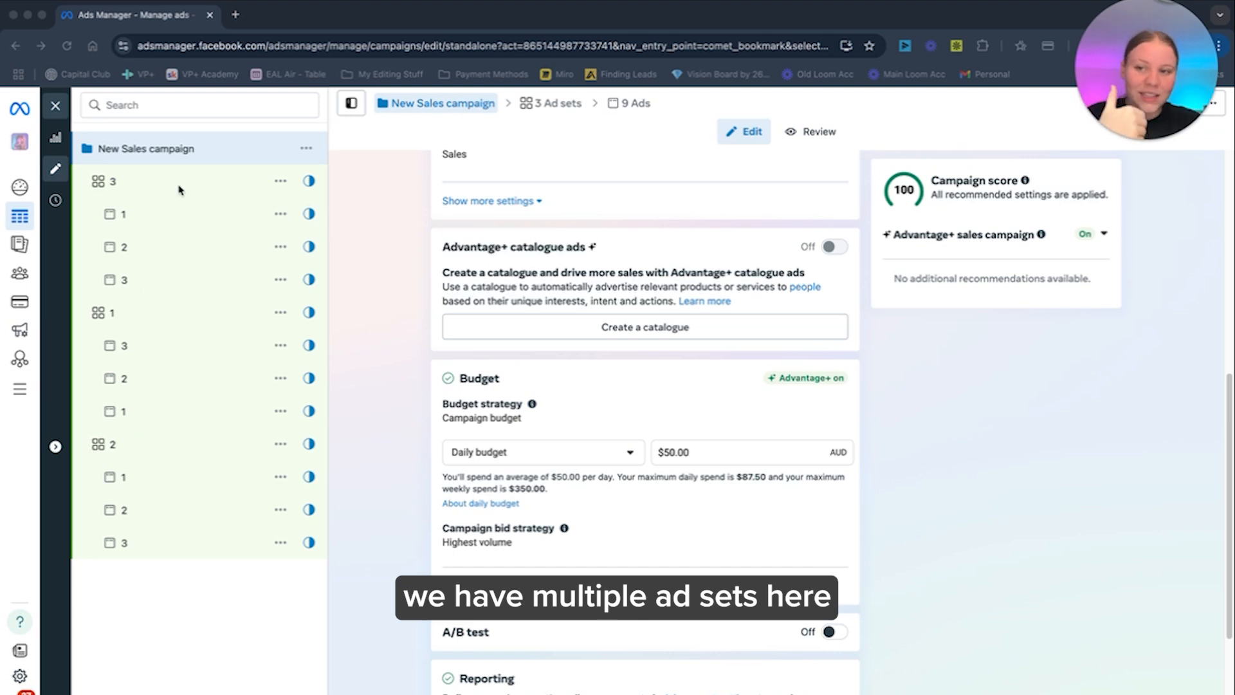
# Close the editor for the three ad sets and turn off ad sets 3 and 2 in the ad sets list.
pyautogui.click(560, 104)
pyautogui.click(560, 104)
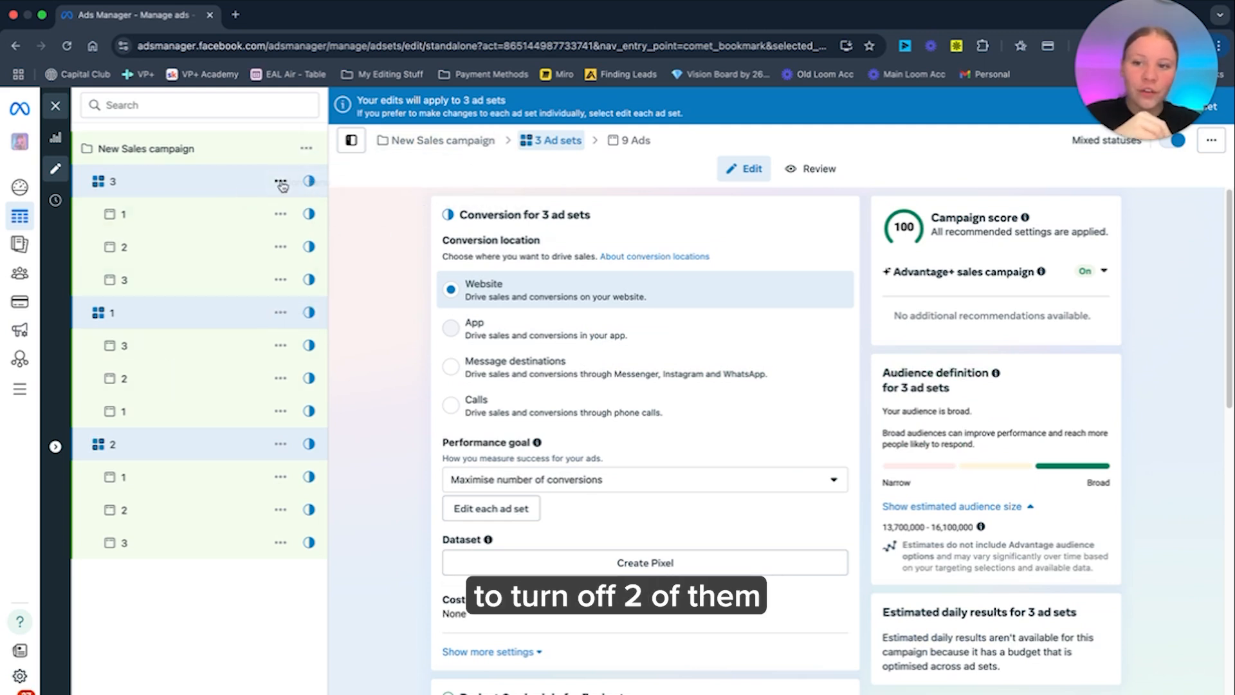
pyautogui.click(56, 105)
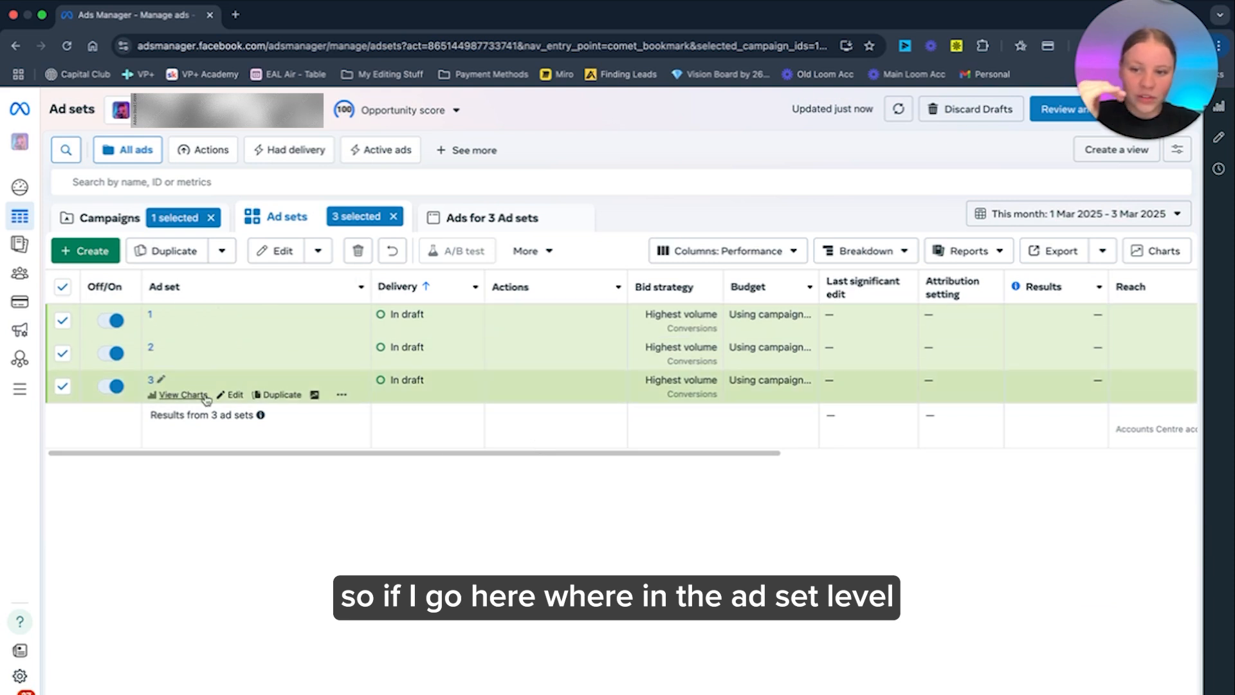
pyautogui.click(110, 386)
pyautogui.click(110, 353)
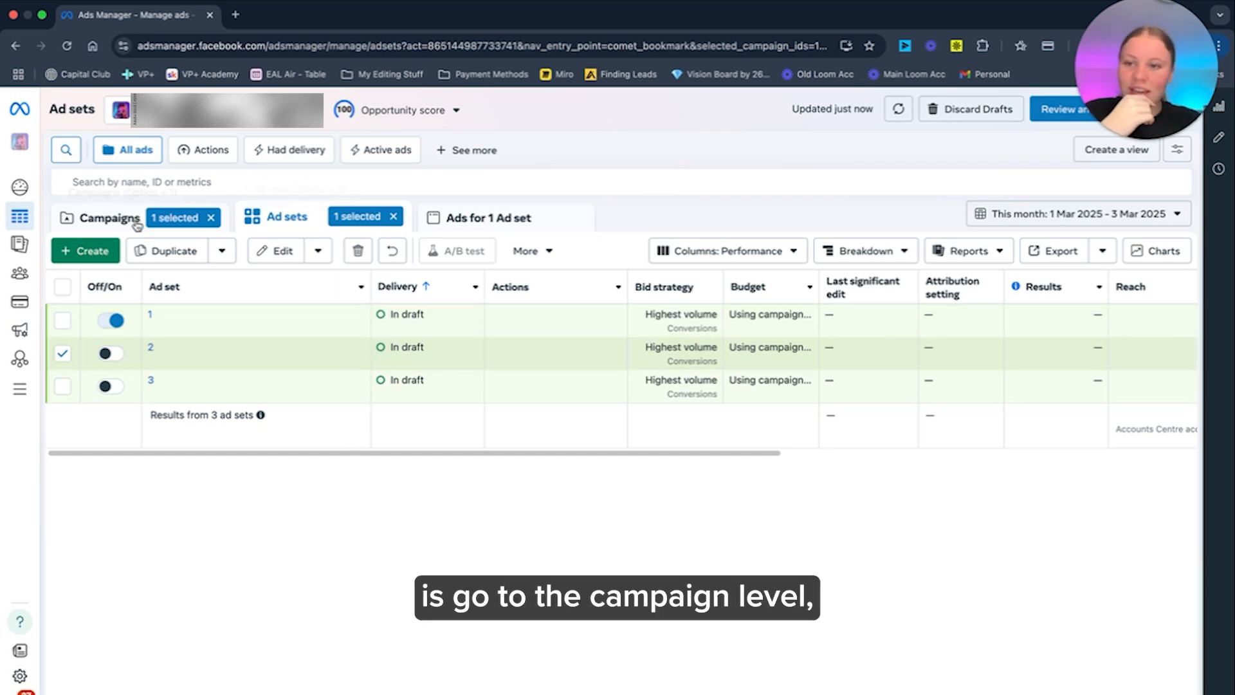
# Edit the New Sales campaign and switch its budget strategy to Ad set budget.
pyautogui.click(108, 217)
pyautogui.click(230, 329)
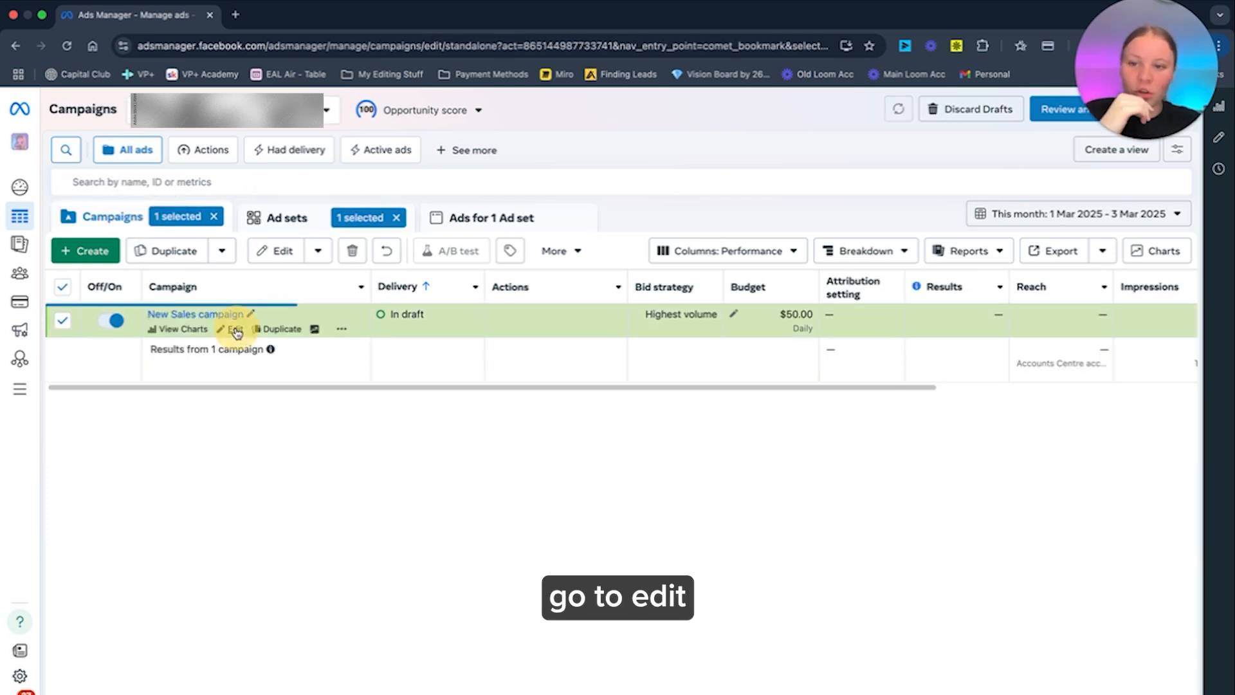
pyautogui.scroll(-6, 360, 535)
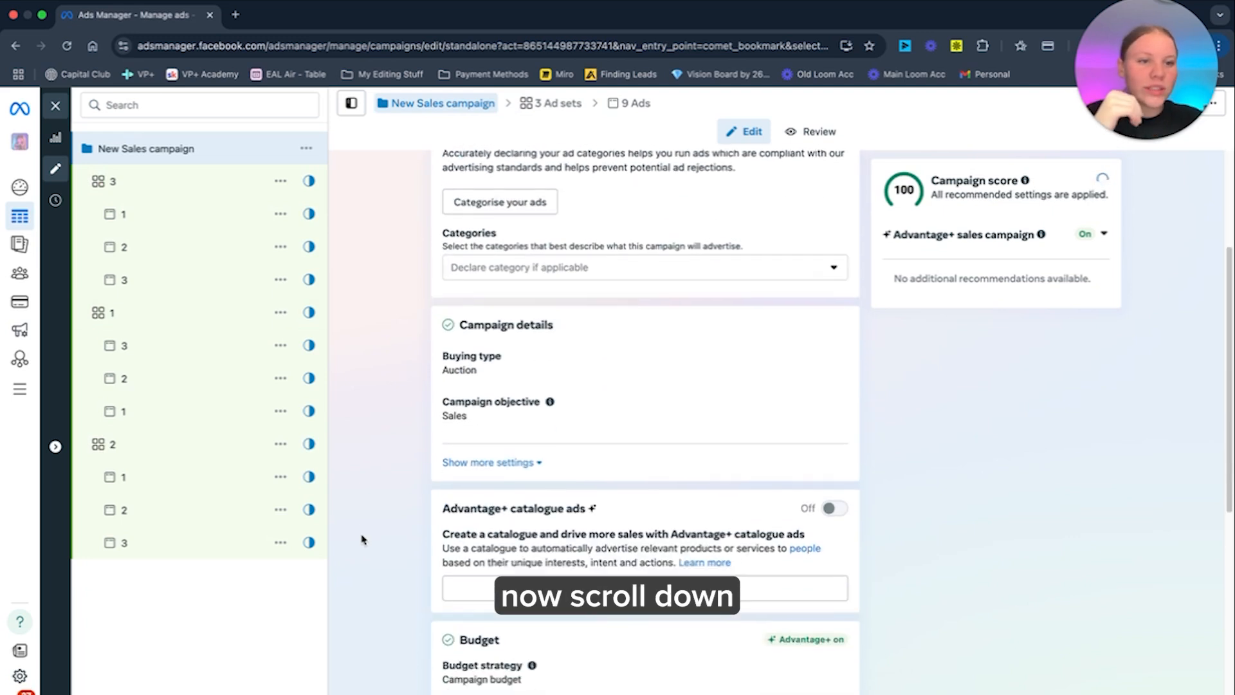
pyautogui.scroll(-4, 361, 538)
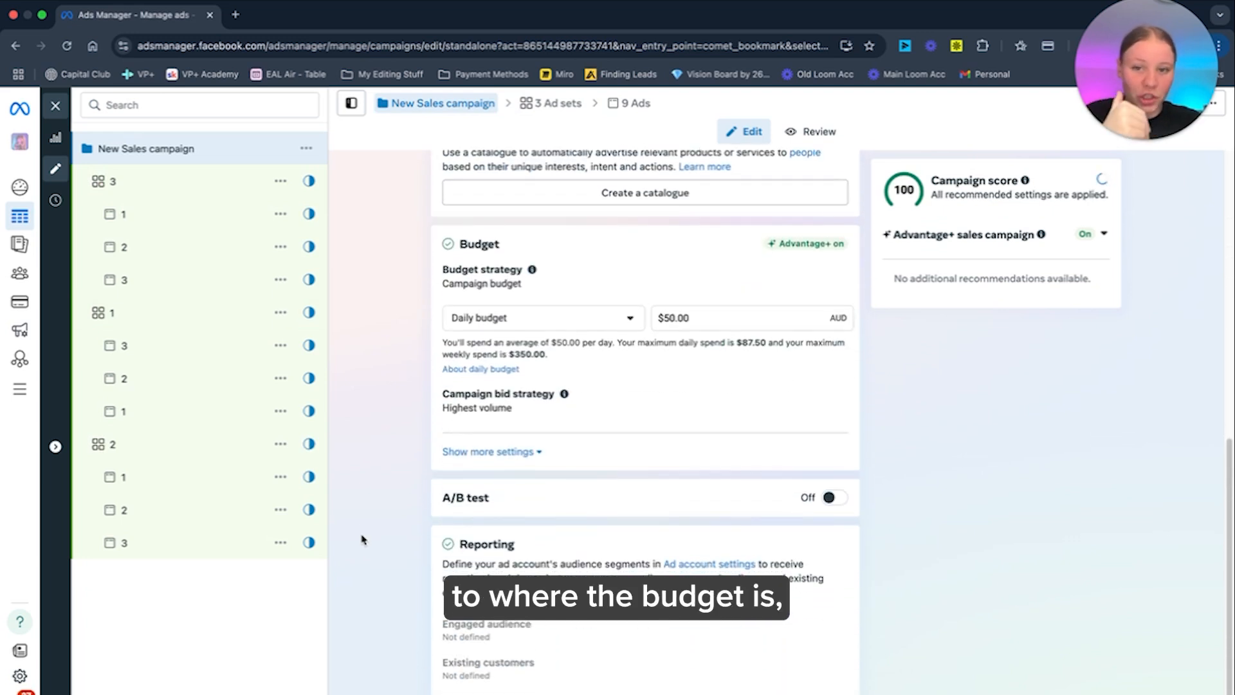
pyautogui.click(464, 275)
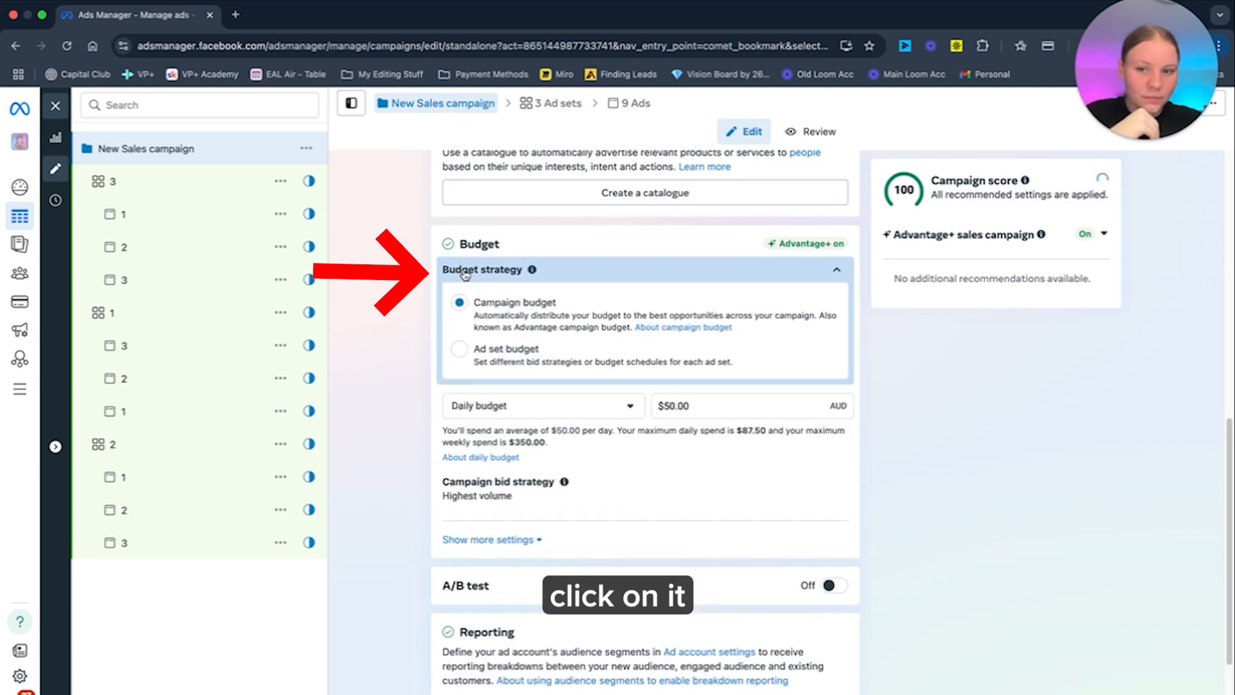
pyautogui.click(461, 355)
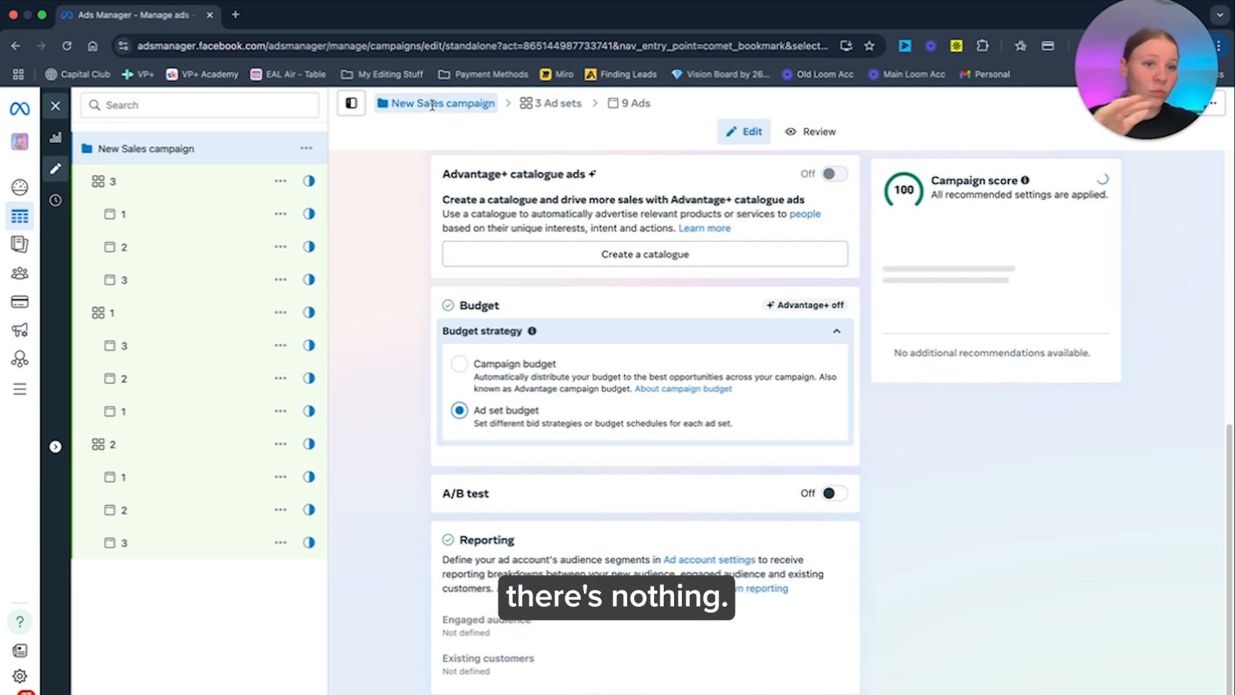
# Open all three ad sets together and examine their Budget & schedule settings.
pyautogui.click(558, 107)
pyautogui.scroll(-3, 387, 490)
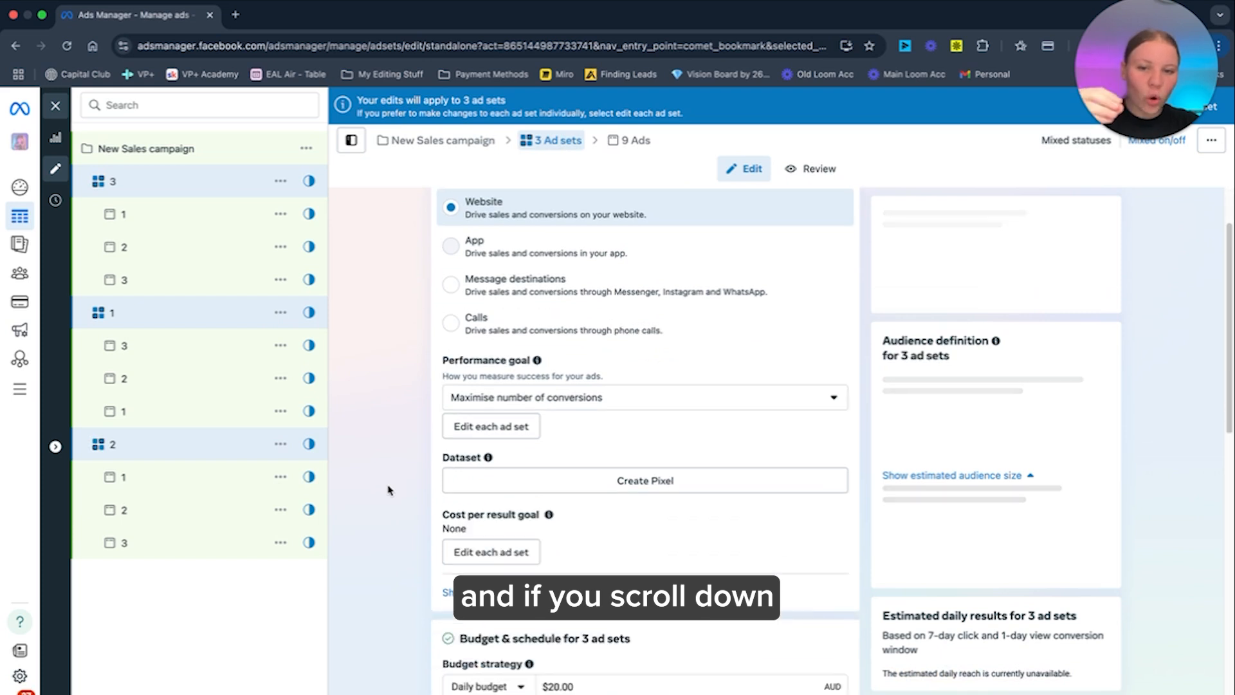
pyautogui.scroll(-3, 387, 490)
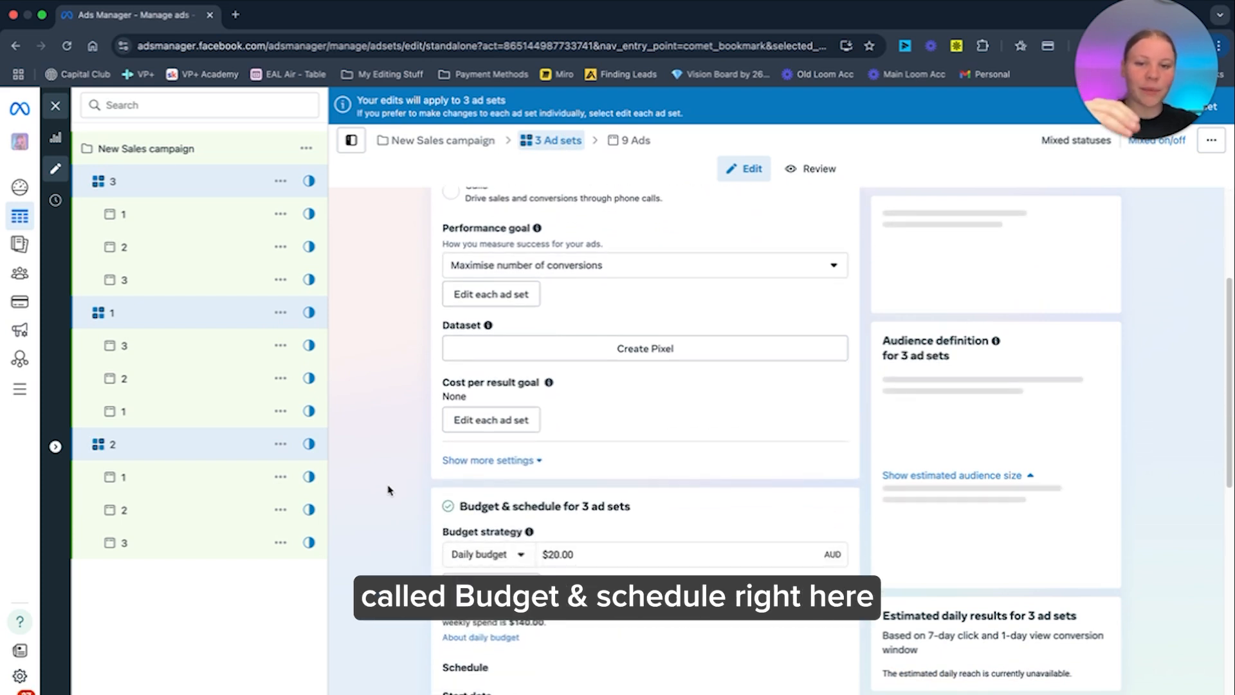
pyautogui.scroll(-5, 387, 490)
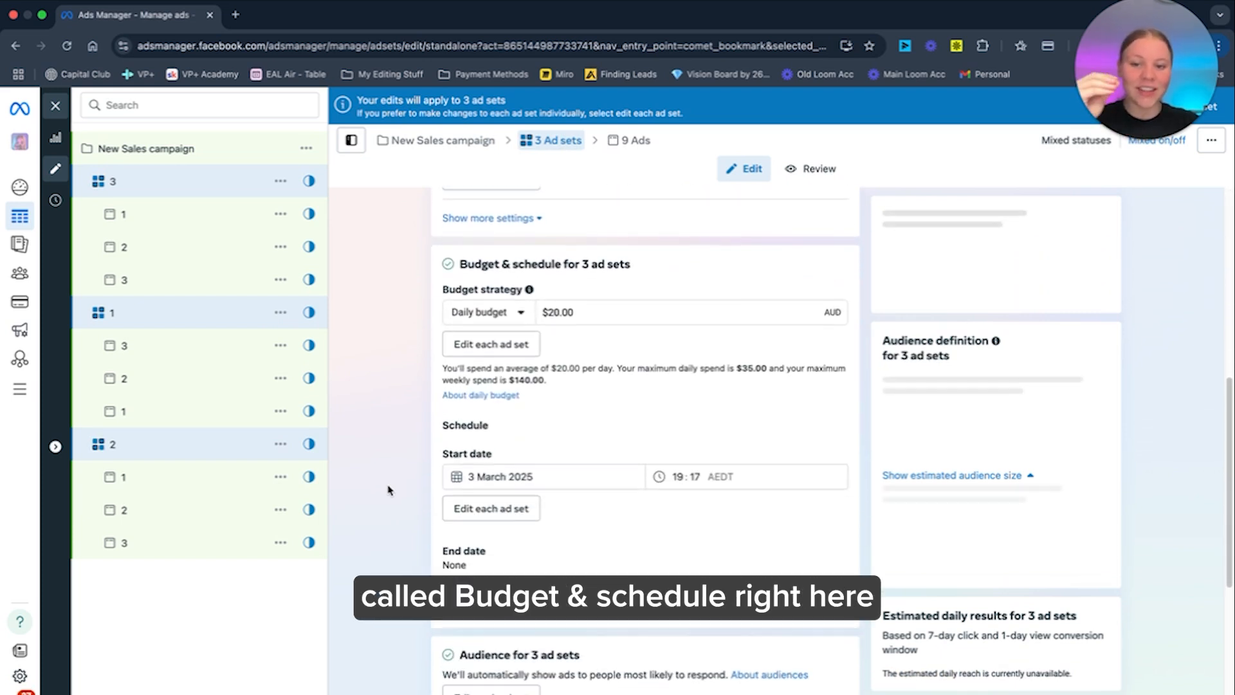
pyautogui.click(475, 250)
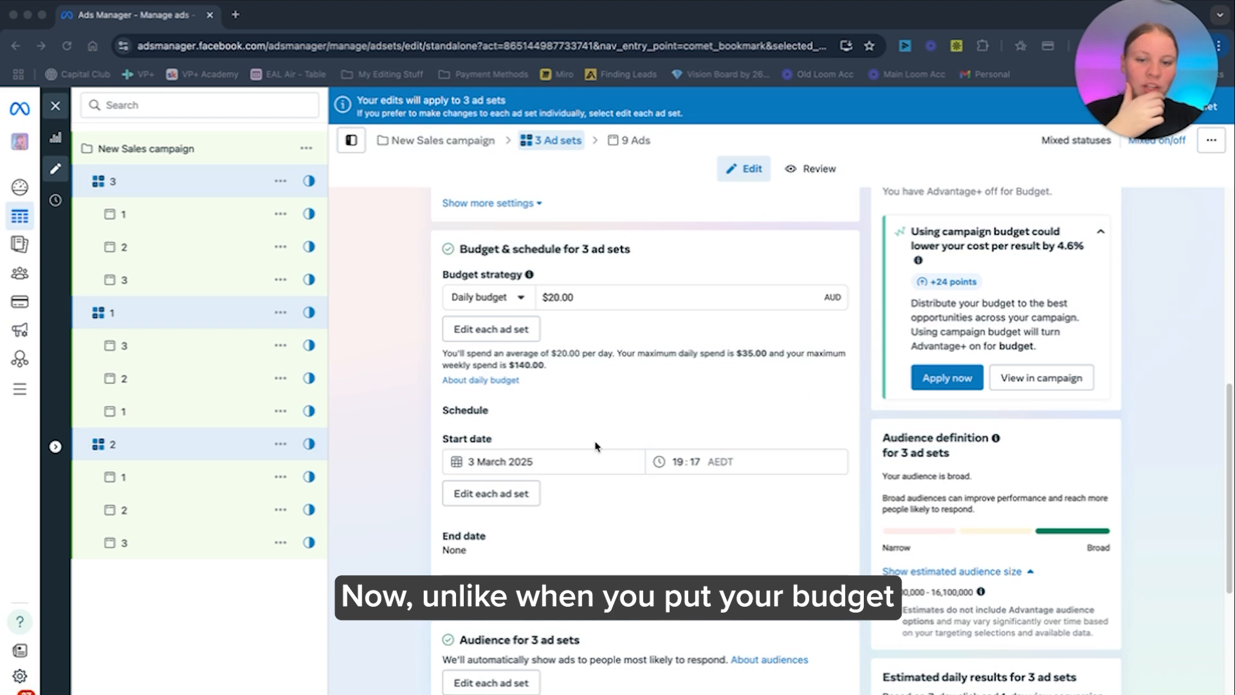
pyautogui.scroll(-1, 405, 424)
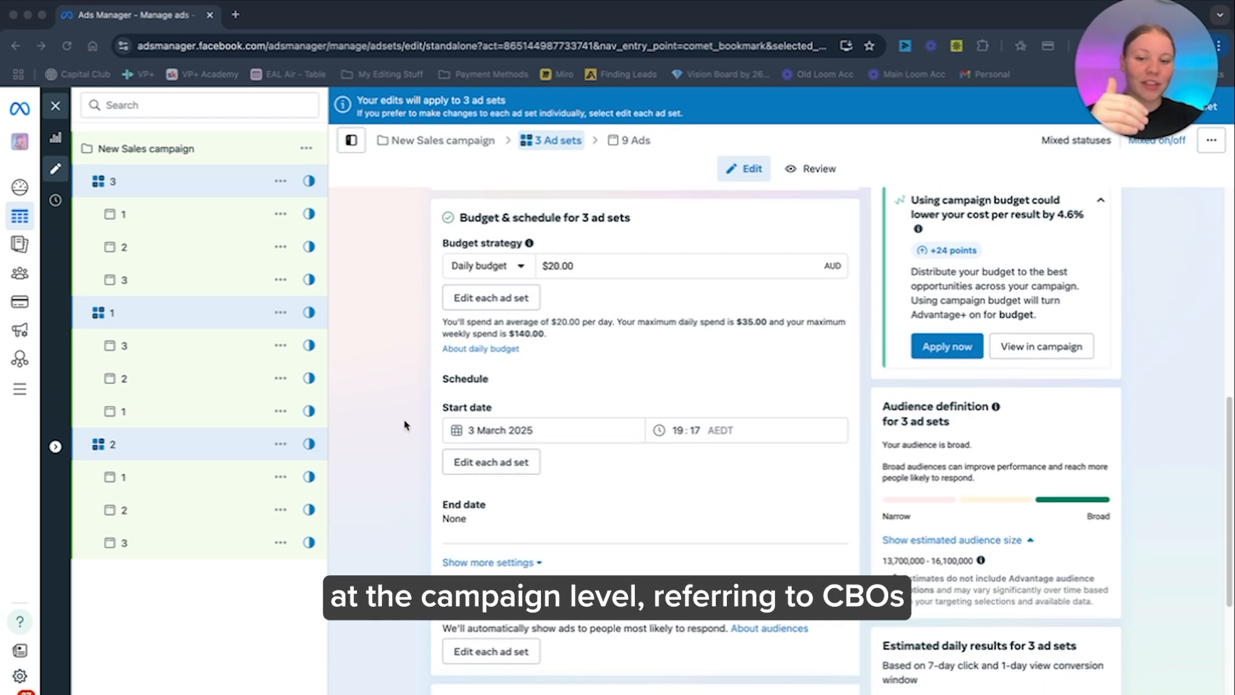
pyautogui.scroll(-1, 406, 424)
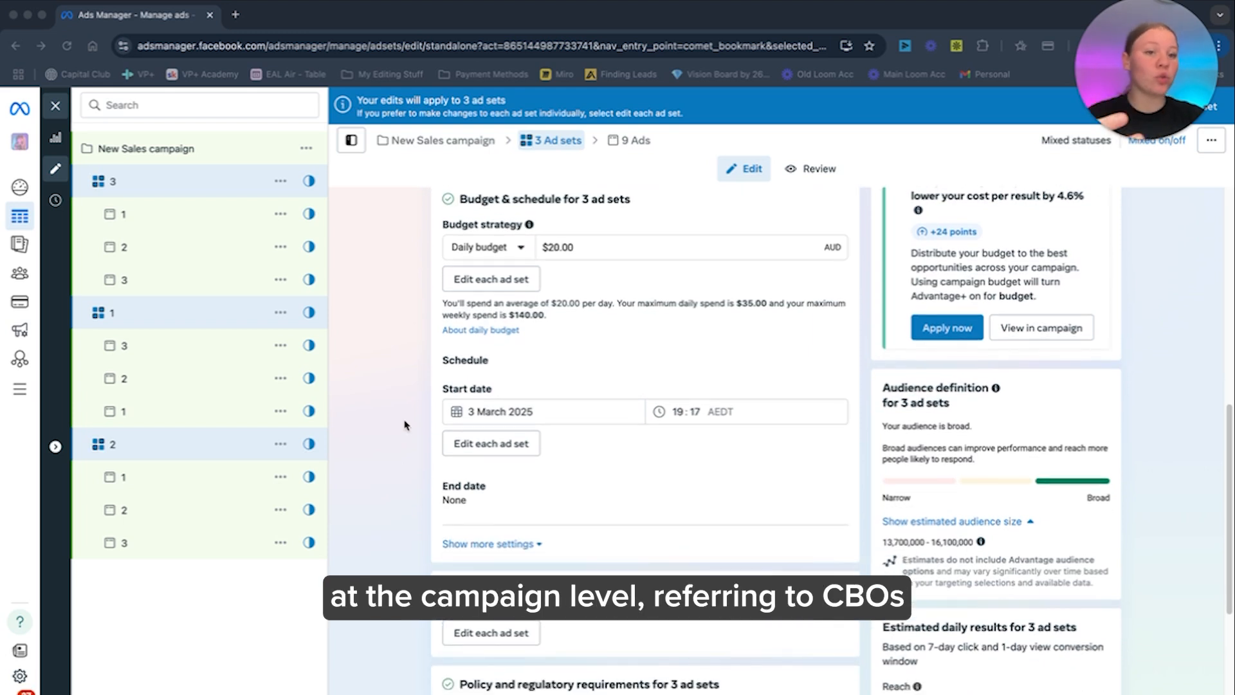